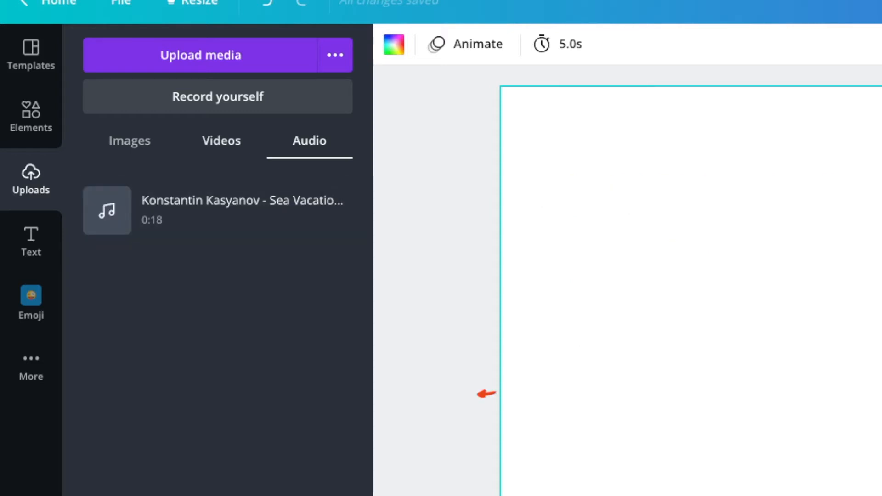
Add four uploaded videos to the timeline in order: a 5.7s beach-hut clip, the 10.5s group clip, the 23.0s clip and another 5.7s beach-hut clip.
{"action": "left_click", "coordinate": [222, 140]}
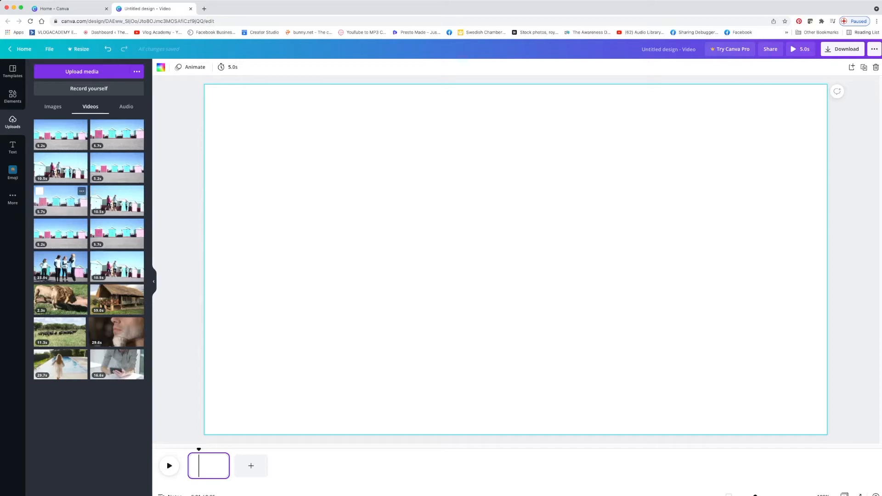
{"action": "left_click_drag", "start_coordinate": [60, 201], "coordinate": [212, 466]}
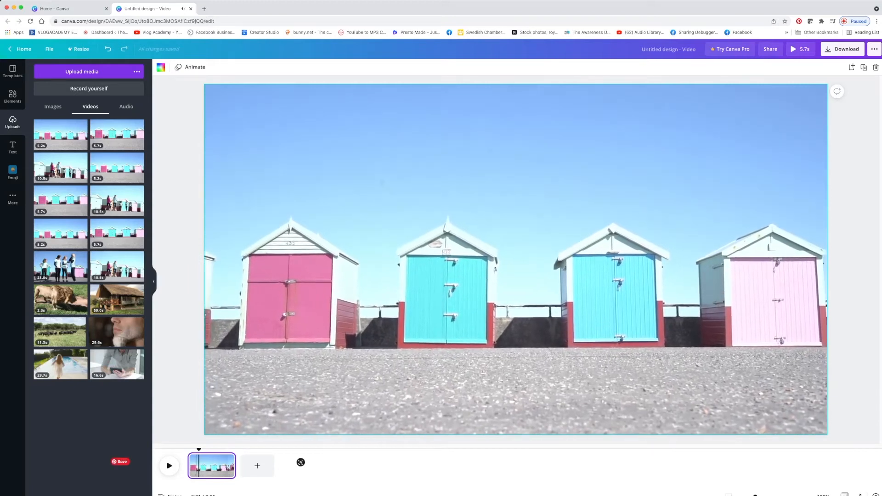
{"action": "mouse_move", "coordinate": [82, 160]}
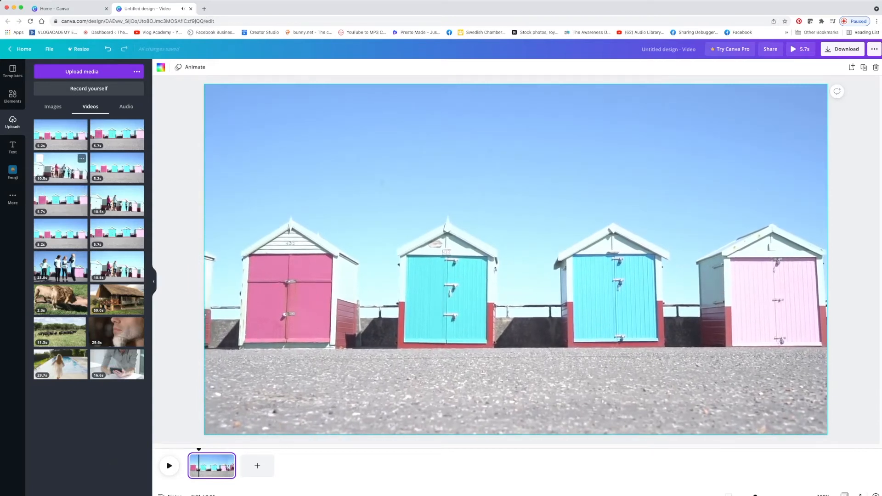
{"action": "mouse_move", "coordinate": [83, 161]}
{"action": "left_mouse_down"}
{"action": "mouse_move", "coordinate": [216, 436]}
{"action": "mouse_move", "coordinate": [248, 464]}
{"action": "mouse_move", "coordinate": [276, 466]}
{"action": "left_mouse_up"}
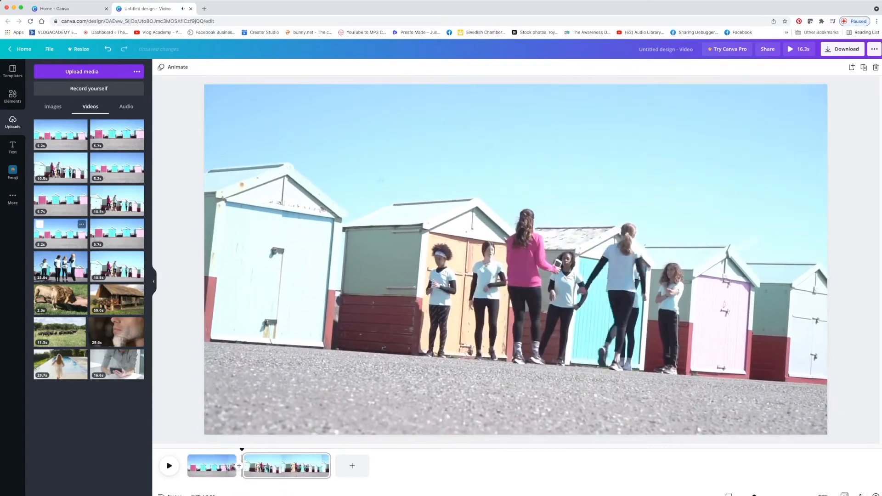
{"action": "left_click_drag", "start_coordinate": [59, 266], "coordinate": [363, 466]}
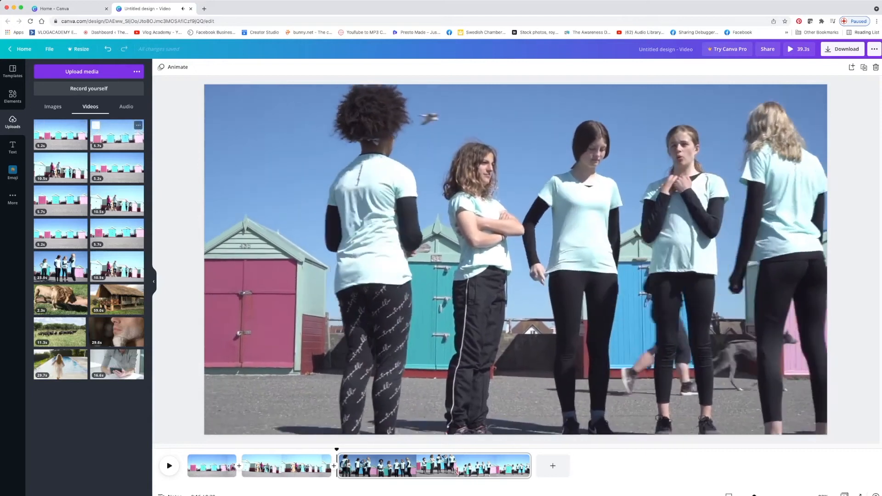
{"action": "left_click_drag", "start_coordinate": [116, 135], "coordinate": [561, 468]}
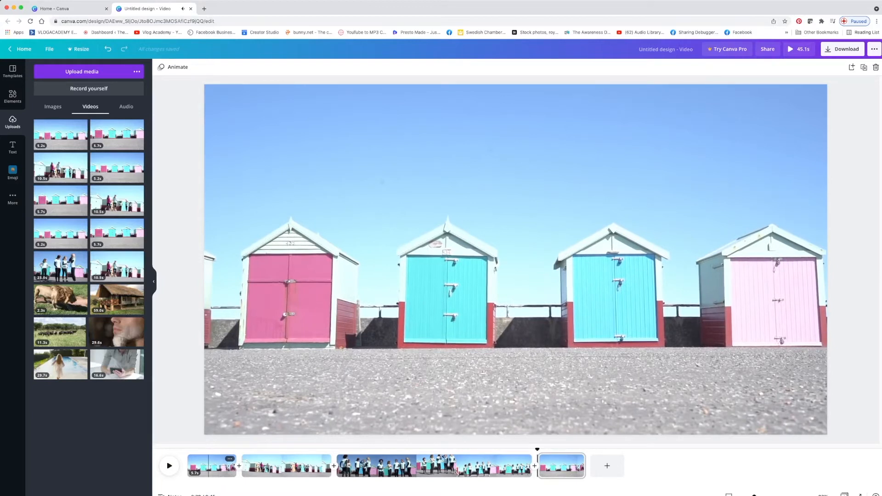
Trim the first timeline clip at both its start and end, playing it back to check the cut.
{"action": "left_click", "coordinate": [208, 466]}
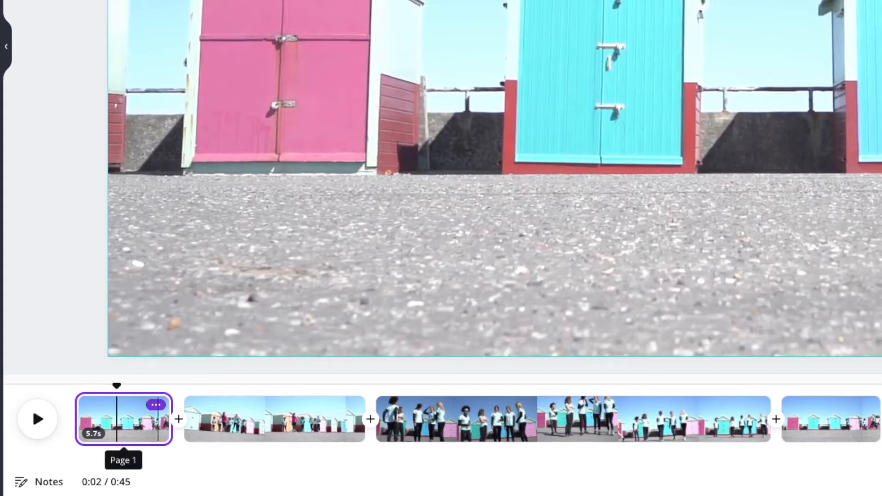
{"action": "mouse_move", "coordinate": [163, 419]}
{"action": "mouse_move", "coordinate": [164, 418]}
{"action": "left_mouse_down"}
{"action": "mouse_move", "coordinate": [132, 419]}
{"action": "mouse_move", "coordinate": [172, 419]}
{"action": "left_mouse_up"}
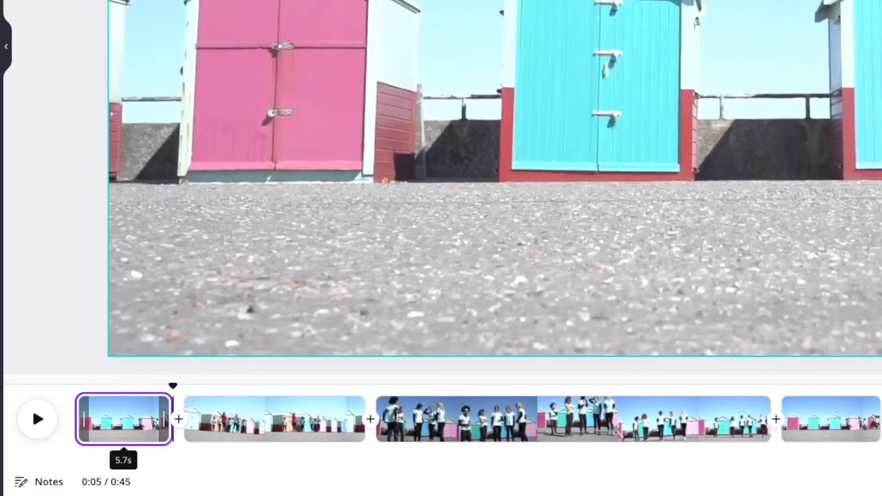
{"action": "mouse_move", "coordinate": [84, 418]}
{"action": "left_mouse_down"}
{"action": "mouse_move", "coordinate": [128, 418]}
{"action": "mouse_move", "coordinate": [76, 419]}
{"action": "left_mouse_up"}
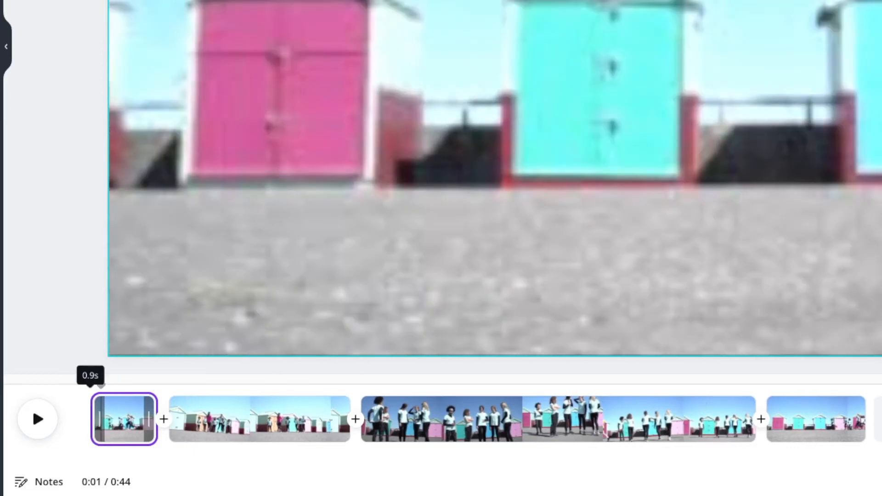
{"action": "left_click_drag", "start_coordinate": [98, 419], "coordinate": [99, 419]}
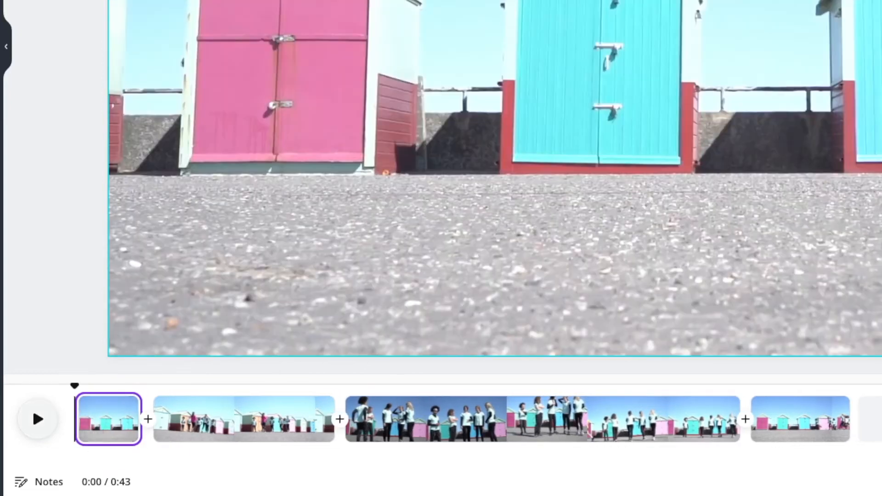
{"action": "left_click", "coordinate": [32, 406]}
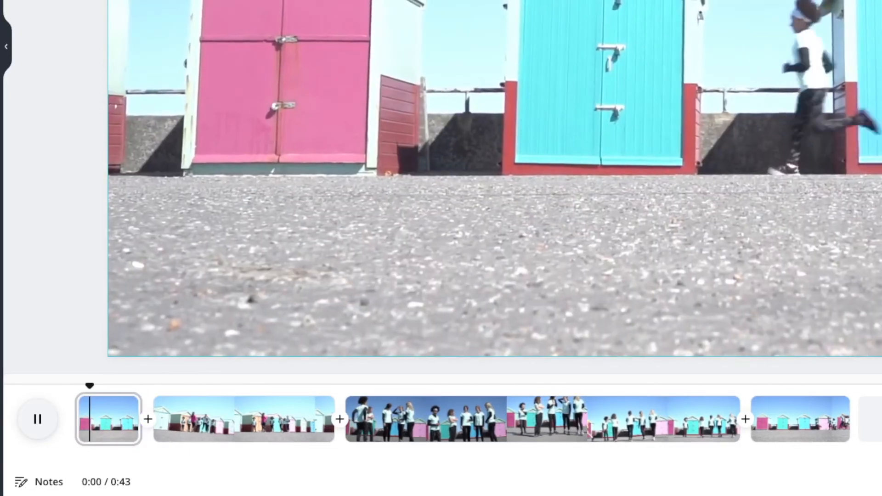
{"action": "left_click", "coordinate": [32, 406]}
{"action": "left_click", "coordinate": [108, 419]}
{"action": "left_click_drag", "start_coordinate": [138, 419], "coordinate": [123, 419]}
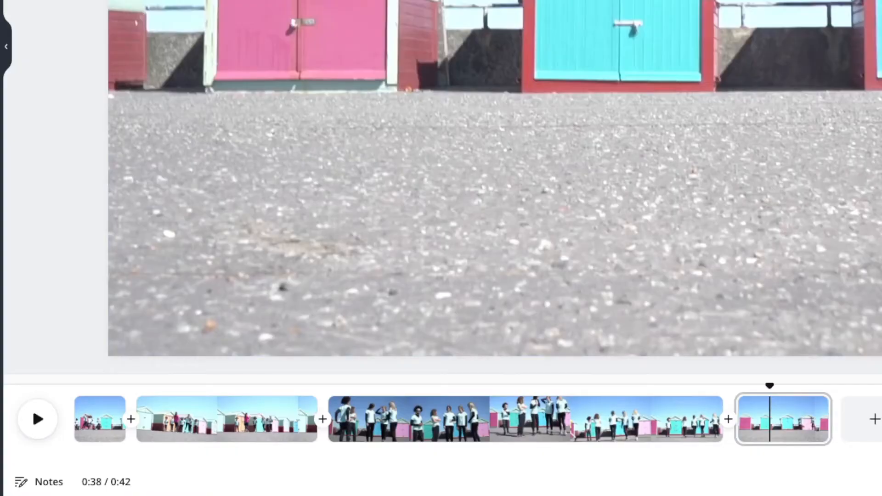
Replace the second timeline clip with the uploaded 5.2s beach-hut video and shorten it by trimming.
{"action": "left_click_drag", "start_coordinate": [1, 96], "coordinate": [138, 421]}
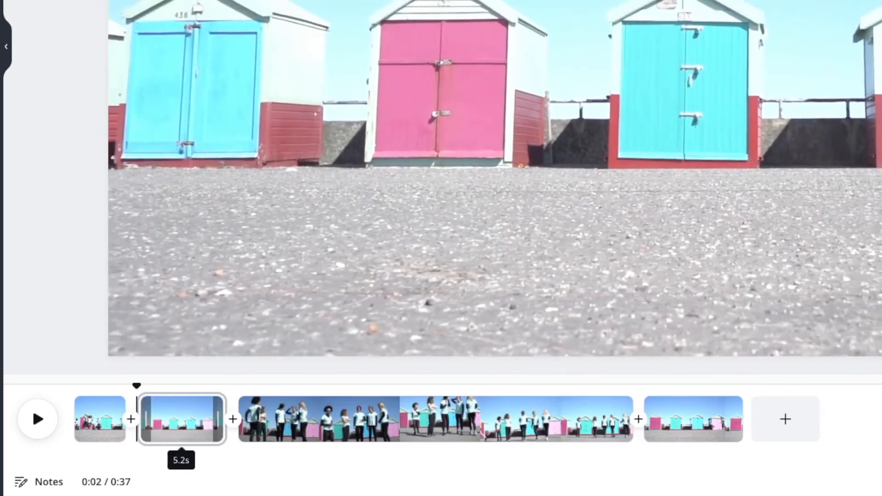
{"action": "left_click_drag", "start_coordinate": [145, 419], "coordinate": [167, 418]}
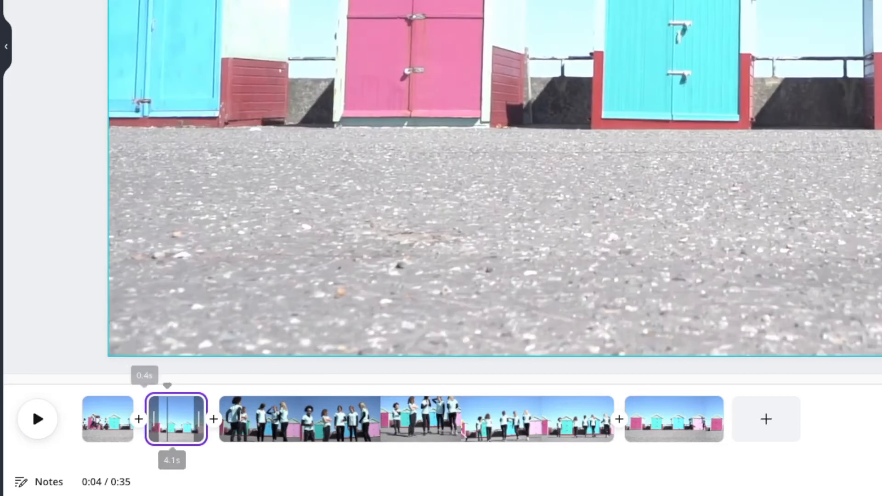
{"action": "left_click_drag", "start_coordinate": [154, 419], "coordinate": [177, 418]}
{"action": "left_click_drag", "start_coordinate": [136, 385], "coordinate": [188, 386]}
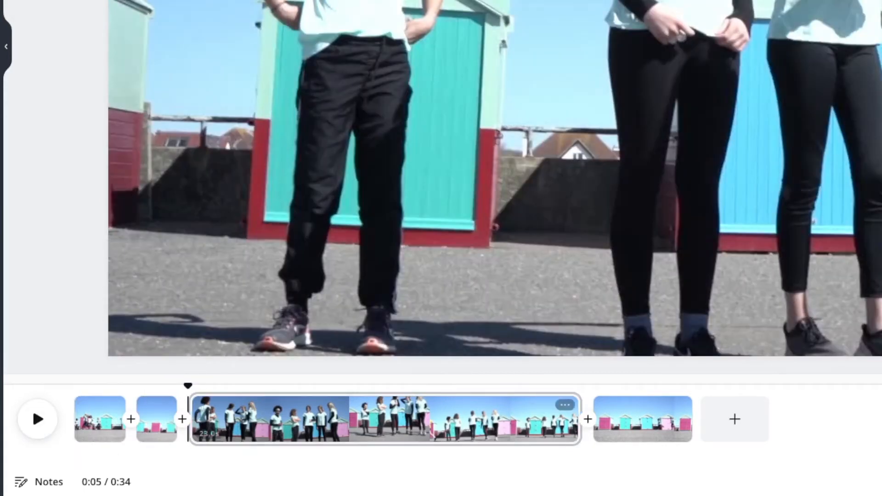
Play back the first two clips to check how the trimmed footage runs together.
{"action": "left_click", "coordinate": [110, 417]}
{"action": "left_click", "coordinate": [32, 407]}
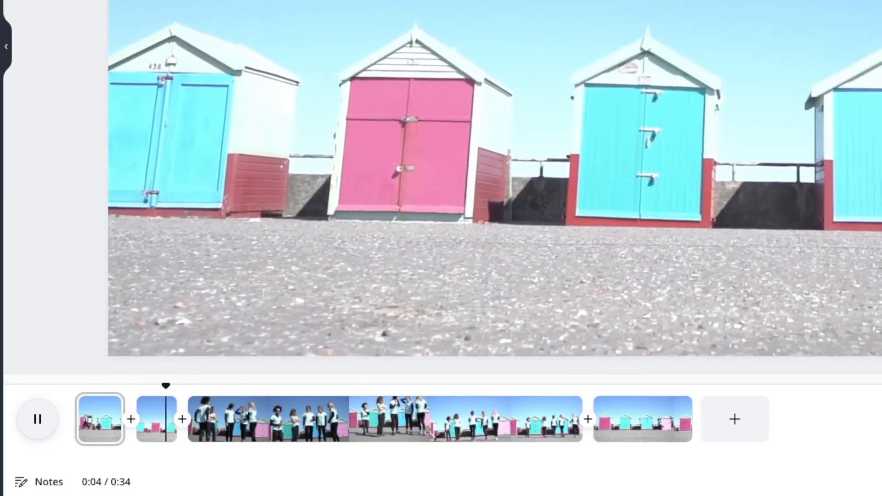
{"action": "left_click", "coordinate": [32, 407]}
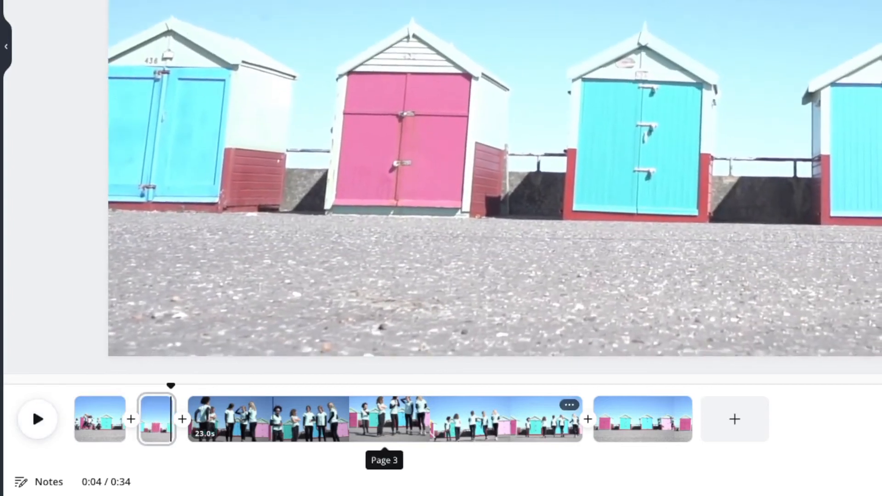
Split the third clip at 0:07 on the timeline and move its 2.4s first part to the end of the video.
{"action": "left_click", "coordinate": [225, 416]}
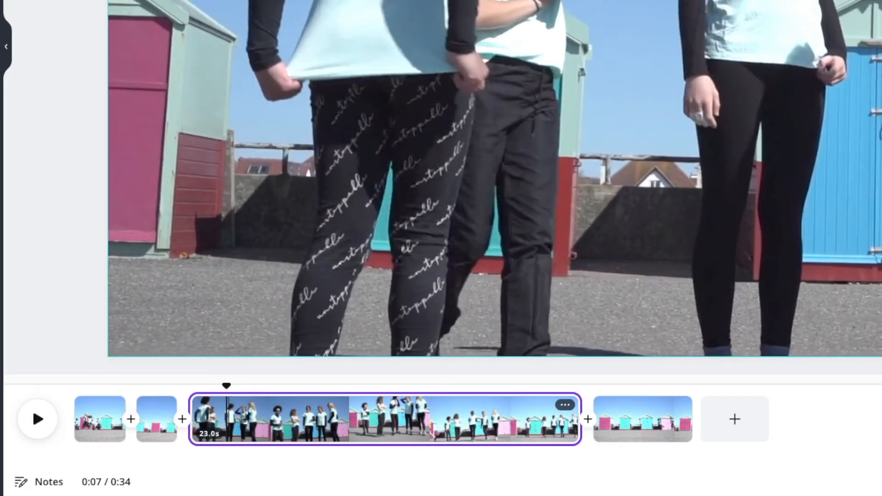
{"action": "right_click", "coordinate": [231, 414]}
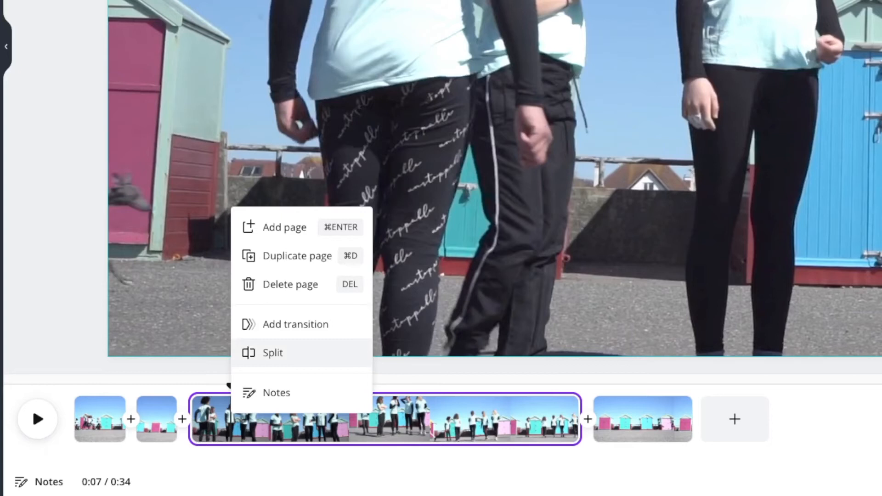
{"action": "left_click", "coordinate": [273, 352]}
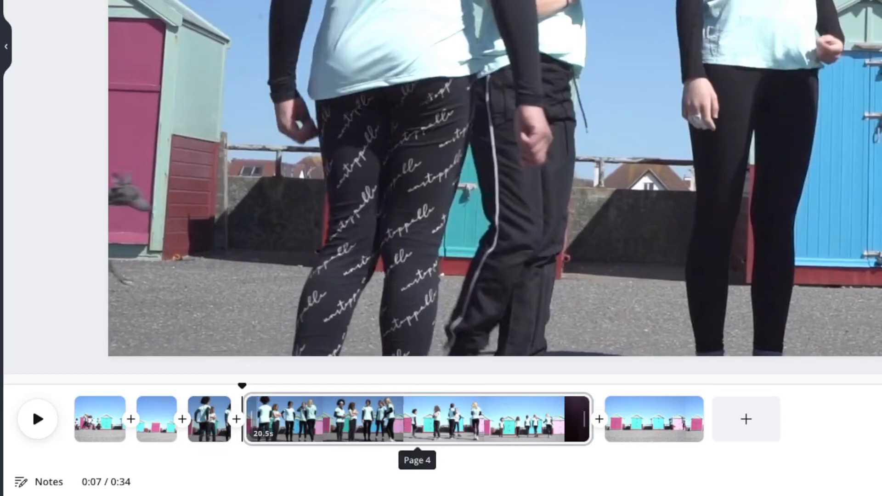
{"action": "left_click", "coordinate": [217, 420]}
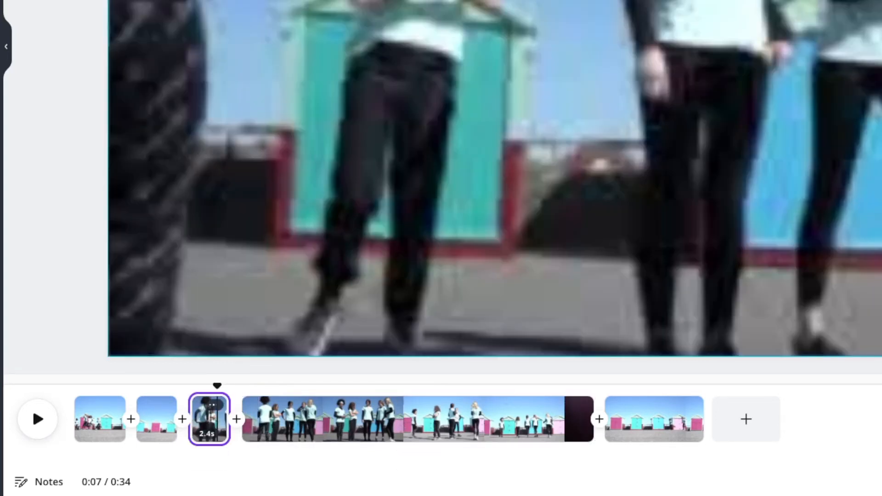
{"action": "left_click_drag", "start_coordinate": [210, 419], "coordinate": [439, 416]}
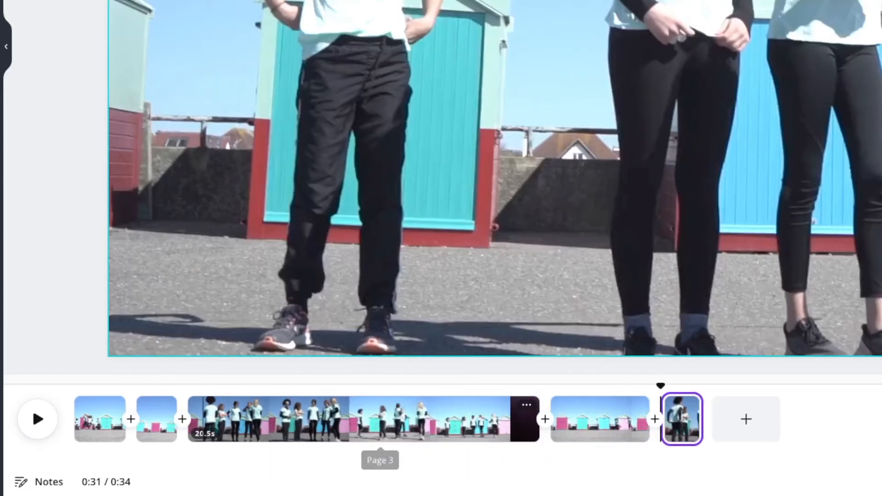
Trim the end of the long third clip to shorten it to 4.9s.
{"action": "left_click", "coordinate": [203, 419]}
{"action": "left_click_drag", "start_coordinate": [530, 419], "coordinate": [271, 419]}
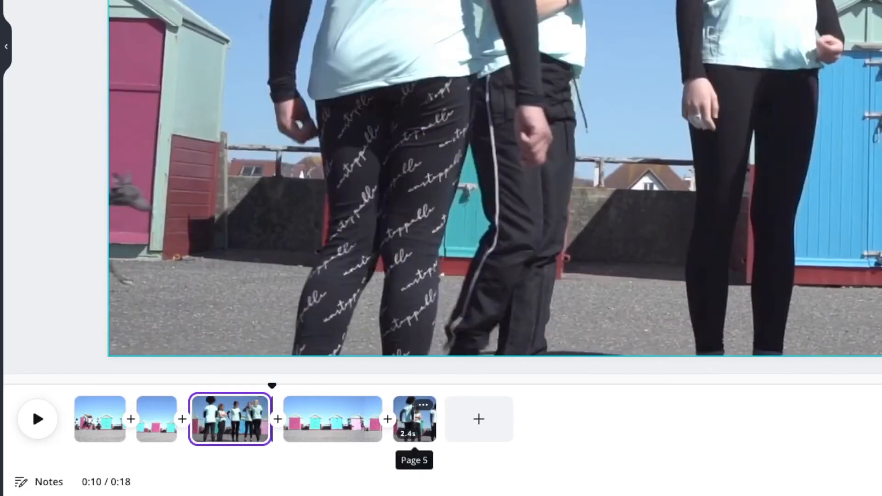
{"action": "left_click", "coordinate": [233, 419]}
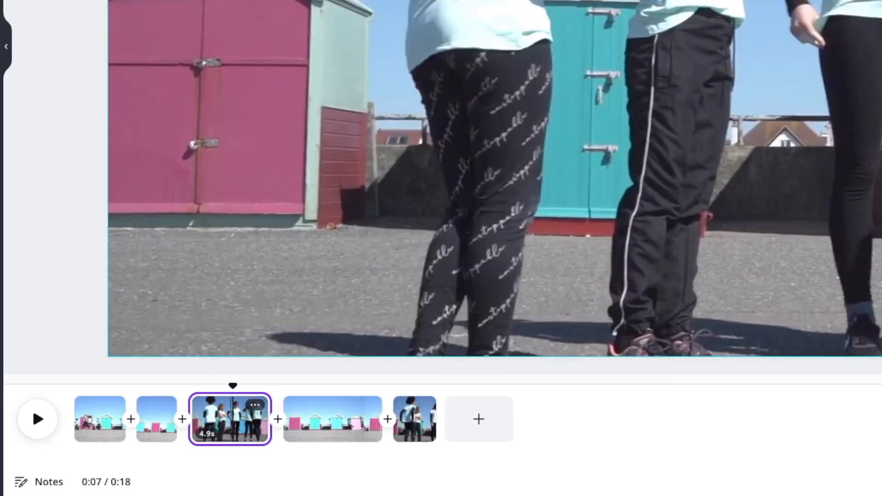
{"action": "left_click", "coordinate": [254, 404]}
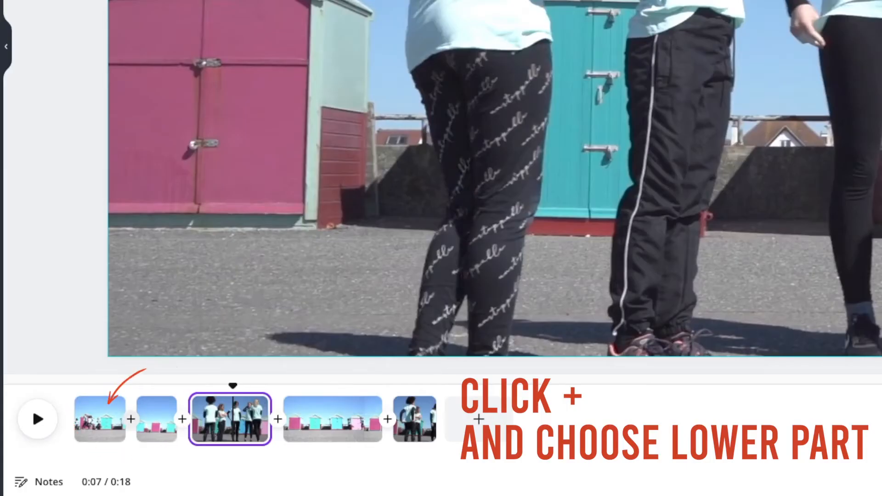
Add a Dissolve transition between the first and second clips and a Slide transition between the second and third.
{"action": "mouse_move", "coordinate": [131, 414]}
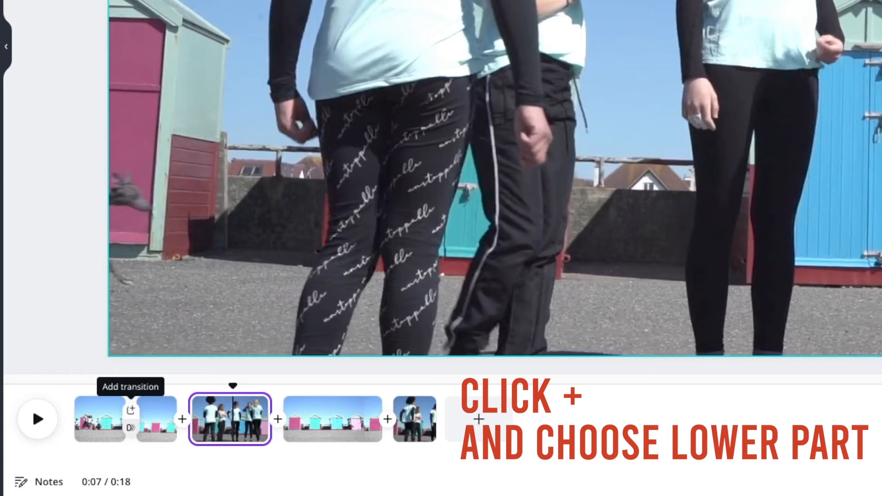
{"action": "left_click", "coordinate": [131, 427]}
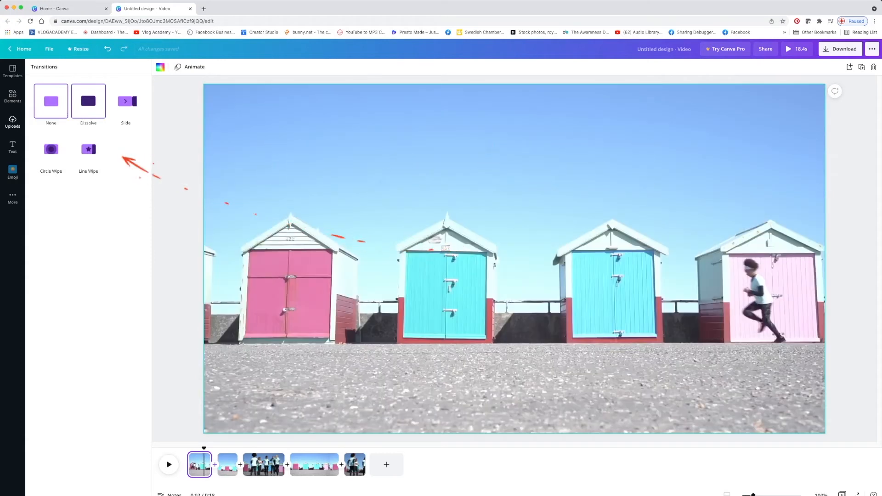
{"action": "left_click", "coordinate": [88, 101]}
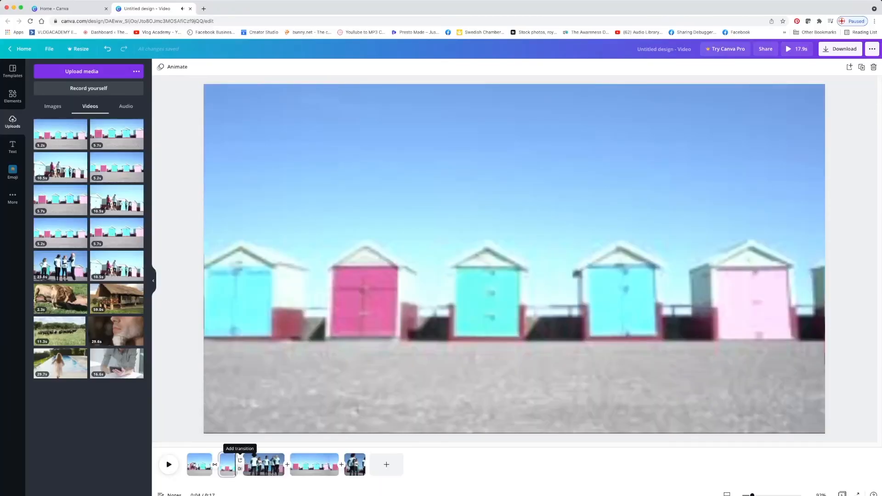
{"action": "left_click", "coordinate": [240, 460]}
{"action": "left_click", "coordinate": [126, 100]}
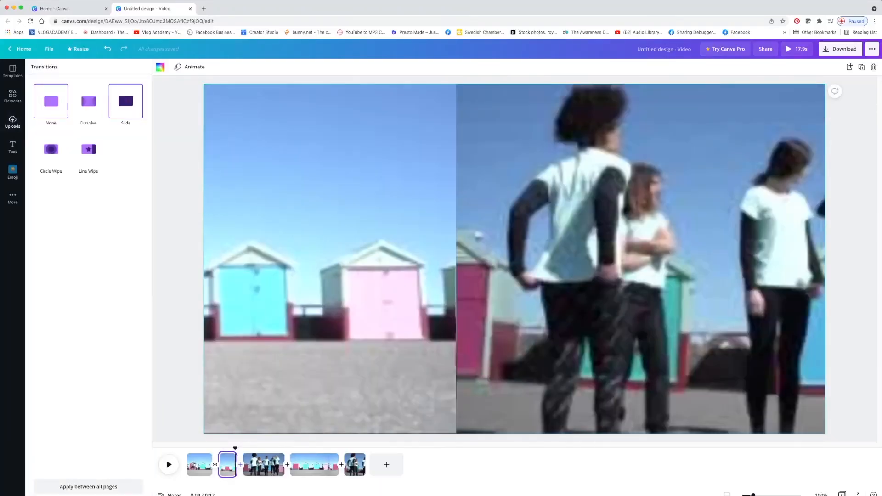
Insert a blank page after the third clip and set its background to the light red default color.
{"action": "left_click", "coordinate": [263, 464]}
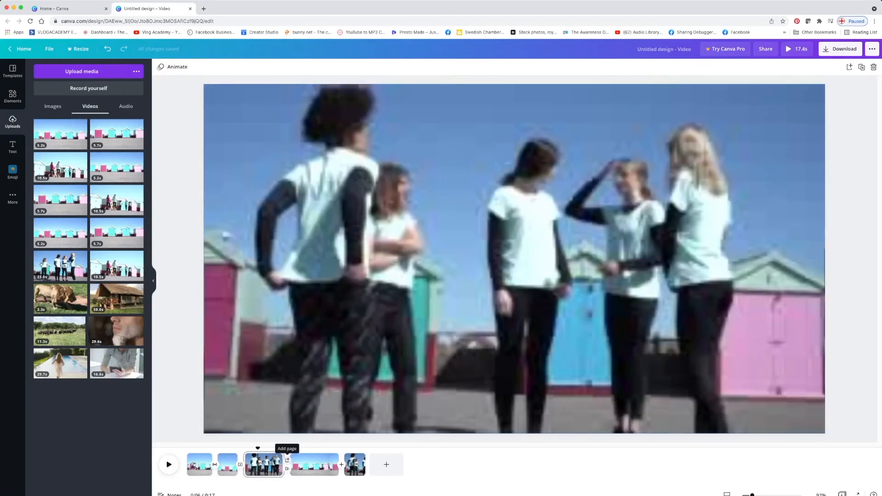
{"action": "left_click", "coordinate": [287, 460]}
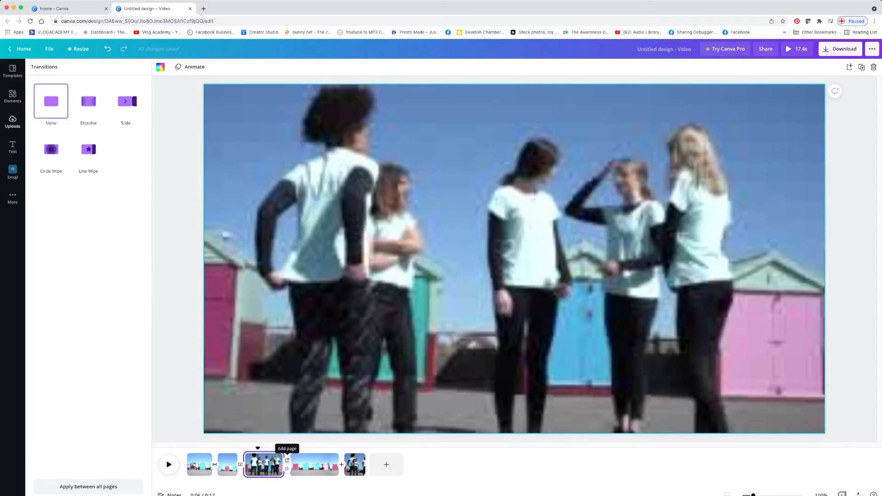
{"action": "left_click", "coordinate": [287, 459]}
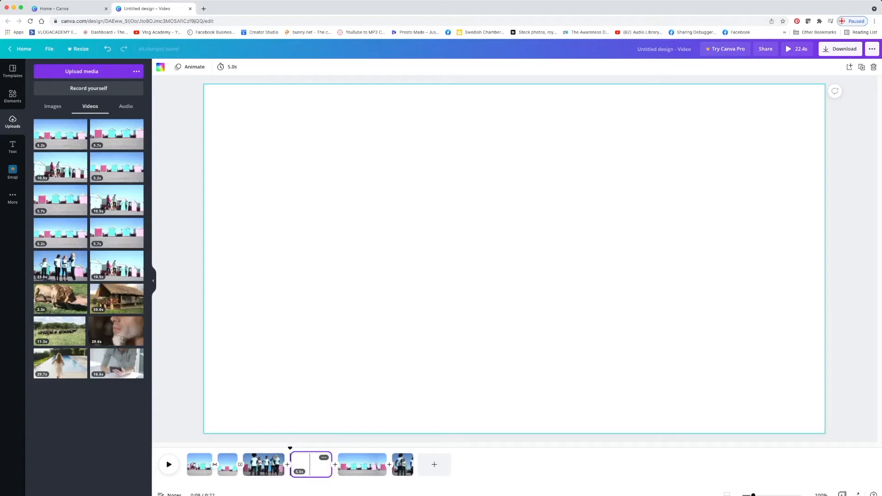
{"action": "left_click", "coordinate": [305, 464]}
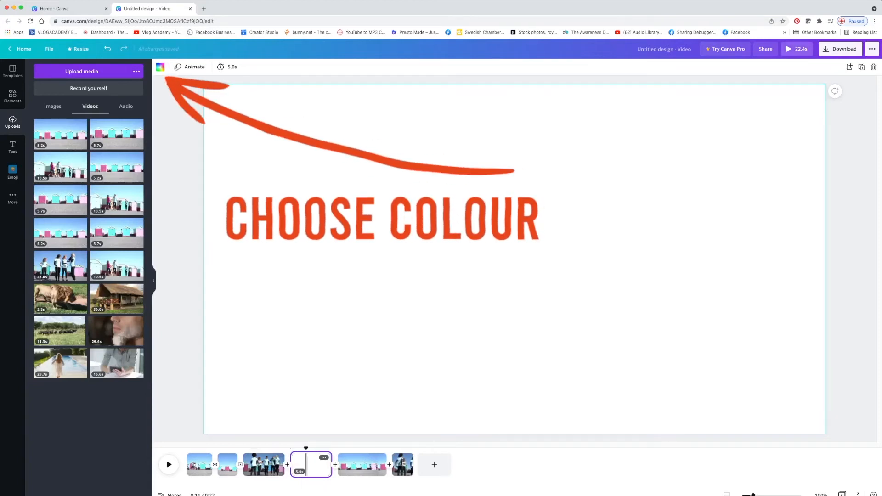
{"action": "left_click", "coordinate": [160, 67]}
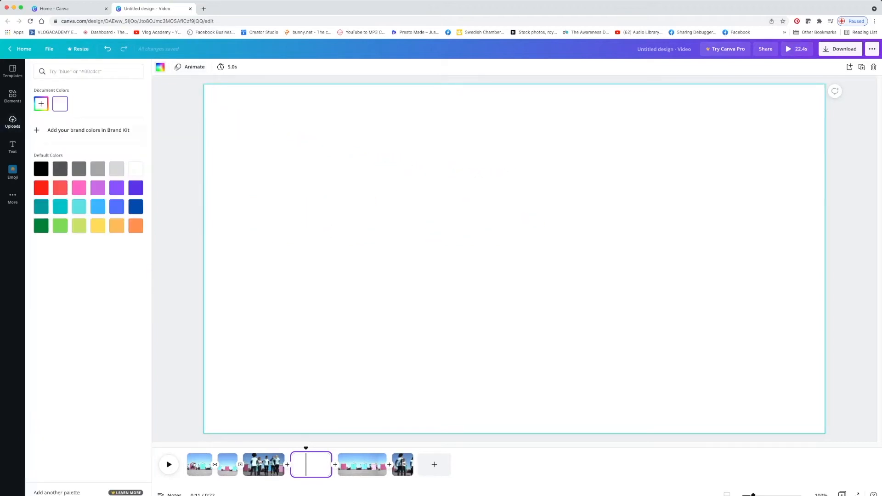
{"action": "left_click", "coordinate": [60, 187]}
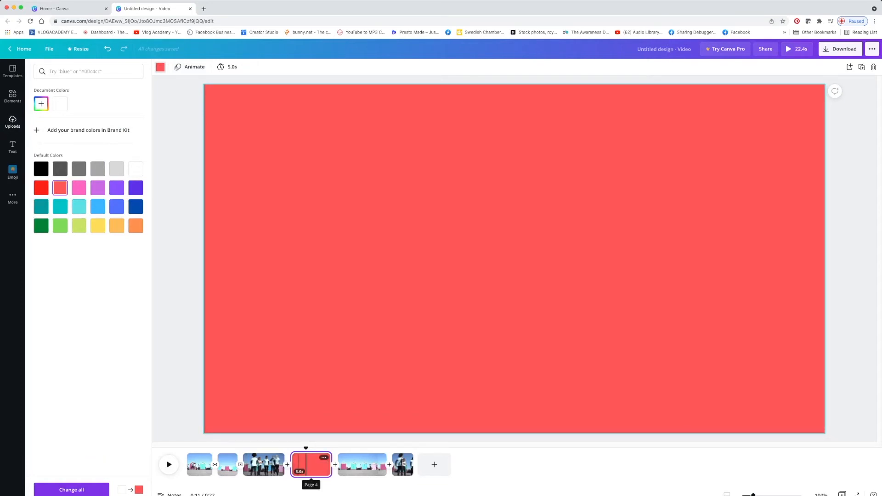
Add the "Wild SALE, UP TO 50% OFF!" font combination to the red page.
{"action": "left_click", "coordinate": [302, 447]}
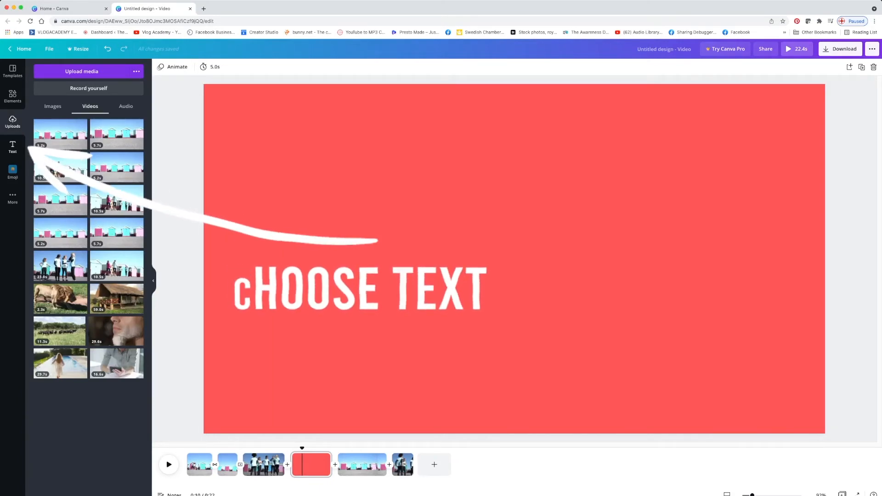
{"action": "left_click", "coordinate": [12, 147]}
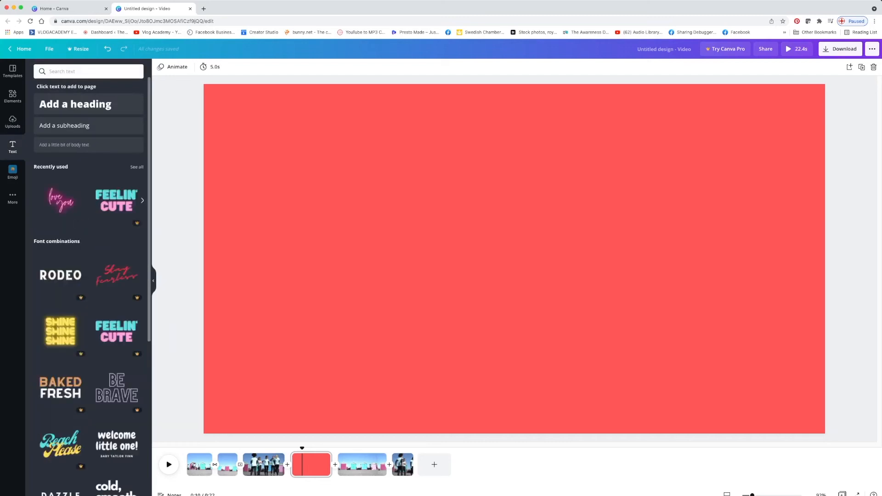
{"action": "scroll", "coordinate": [117, 308], "scroll_direction": "down", "scroll_amount": 3}
{"action": "scroll", "coordinate": [117, 308], "scroll_direction": "down", "scroll_amount": 8}
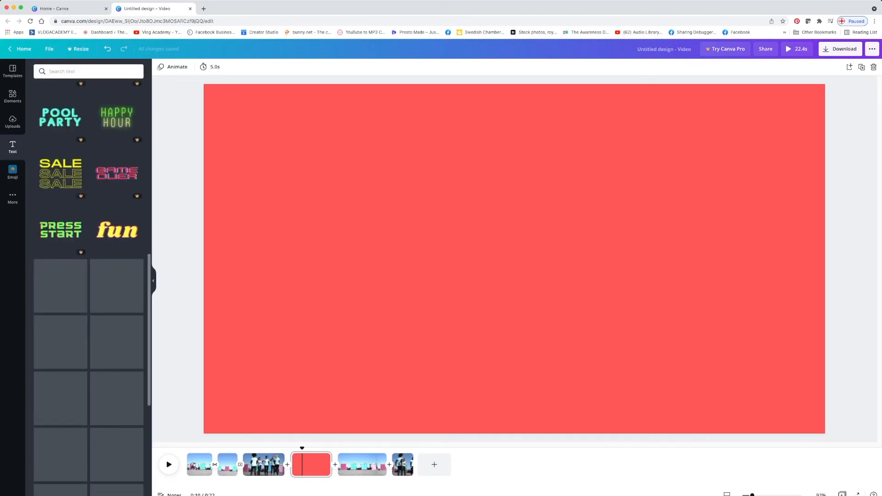
{"action": "scroll", "coordinate": [116, 307], "scroll_direction": "up", "scroll_amount": 1}
{"action": "scroll", "coordinate": [117, 308], "scroll_direction": "down", "scroll_amount": 5}
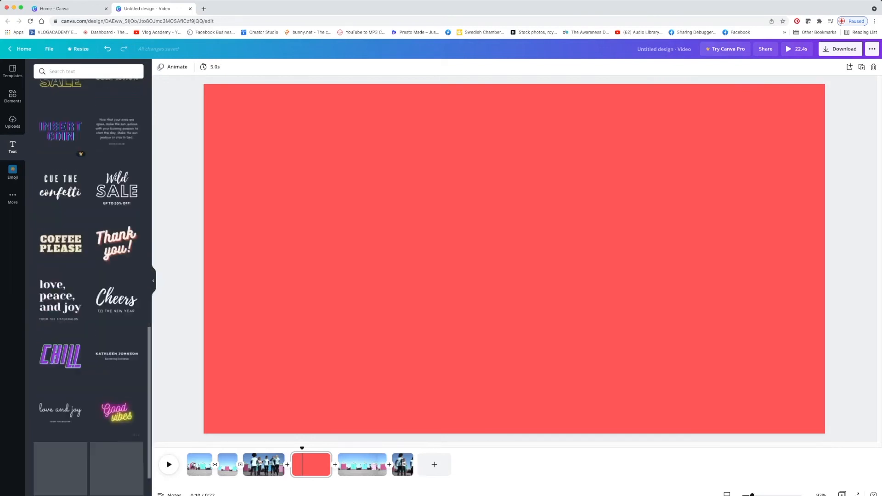
{"action": "scroll", "coordinate": [117, 353], "scroll_direction": "down", "scroll_amount": 1}
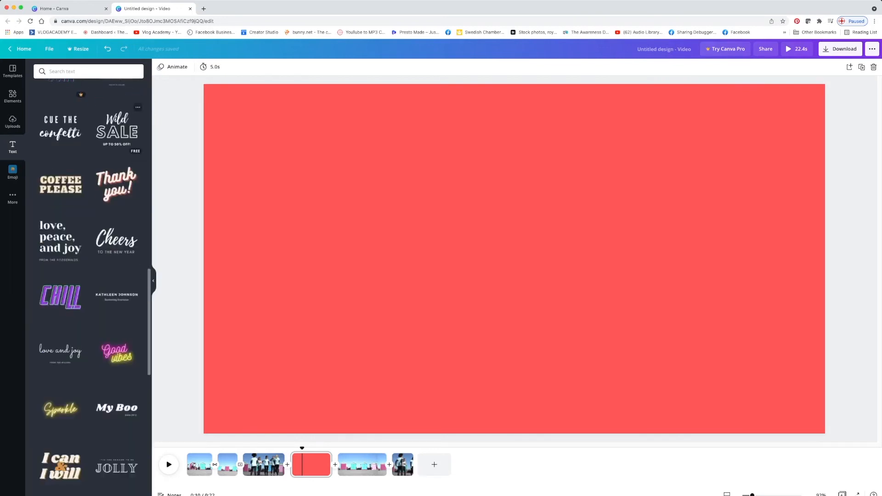
{"action": "left_click", "coordinate": [117, 131]}
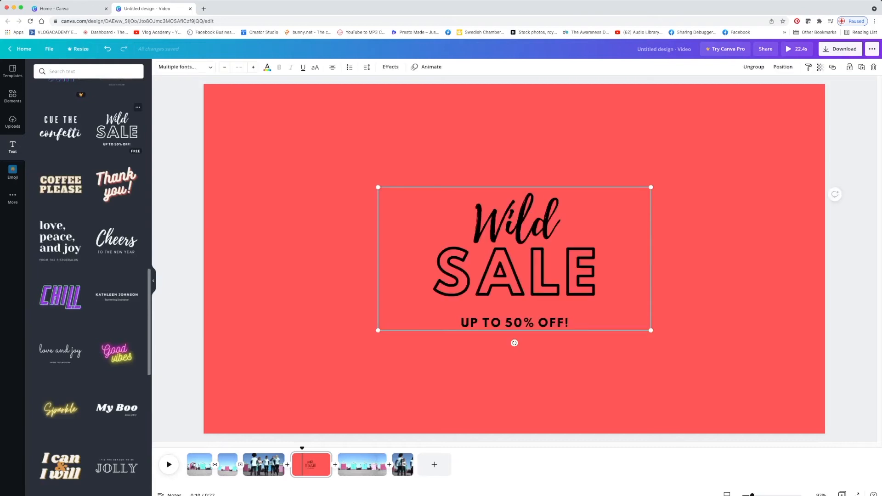
Enlarge the Wild SALE text group to fill most of the red page and centre it.
{"action": "left_click_drag", "start_coordinate": [378, 186], "coordinate": [245, 118]}
{"action": "left_click_drag", "start_coordinate": [650, 331], "coordinate": [748, 381]}
{"action": "mouse_move", "coordinate": [501, 189]}
{"action": "left_mouse_down"}
{"action": "mouse_move", "coordinate": [532, 192]}
{"action": "mouse_move", "coordinate": [512, 186]}
{"action": "left_mouse_up"}
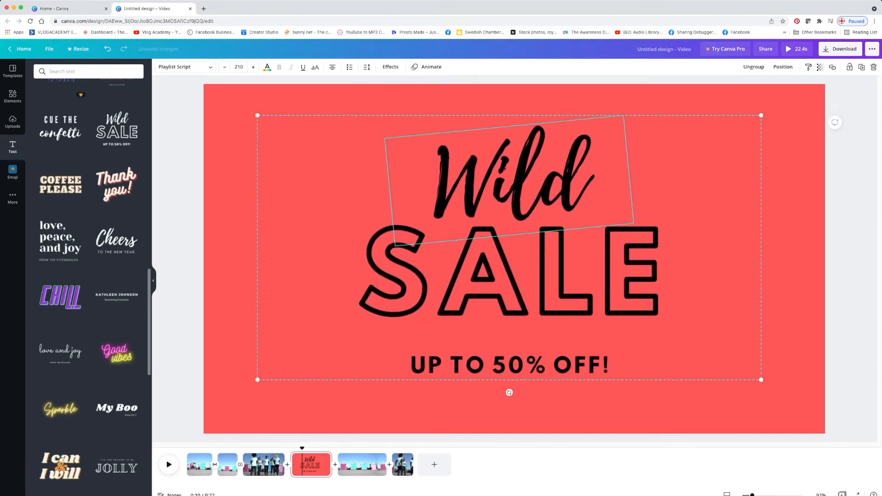
Play back the video from the third clip through the red page into the clip after it.
{"action": "left_click_drag", "start_coordinate": [302, 448], "coordinate": [271, 448]}
{"action": "key", "text": "space"}
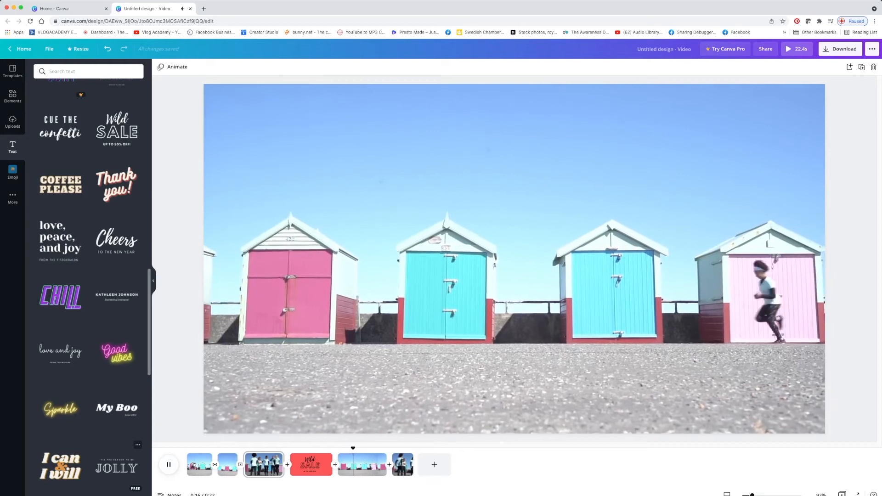
{"action": "key", "text": "space"}
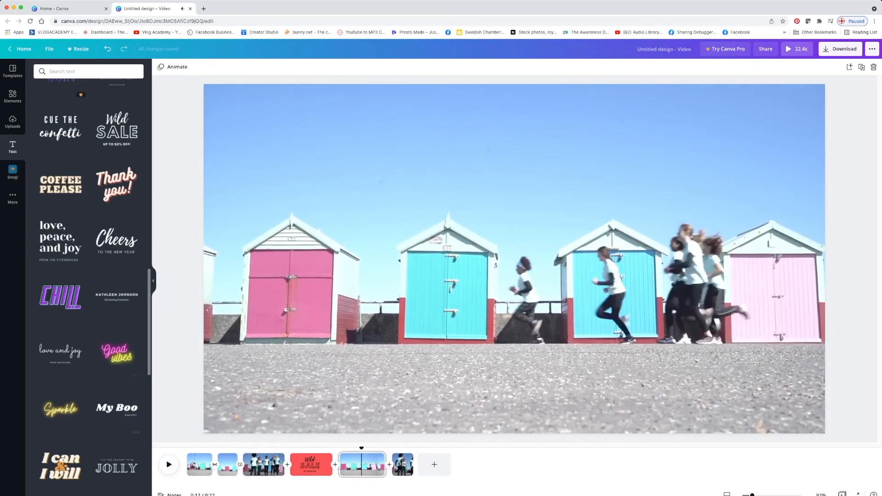
Add a heading reading "THE VLOG ACADEMY" to the clip after the red page.
{"action": "scroll", "coordinate": [88, 275], "scroll_direction": "up", "scroll_amount": 6}
{"action": "scroll", "coordinate": [88, 276], "scroll_direction": "up", "scroll_amount": 5}
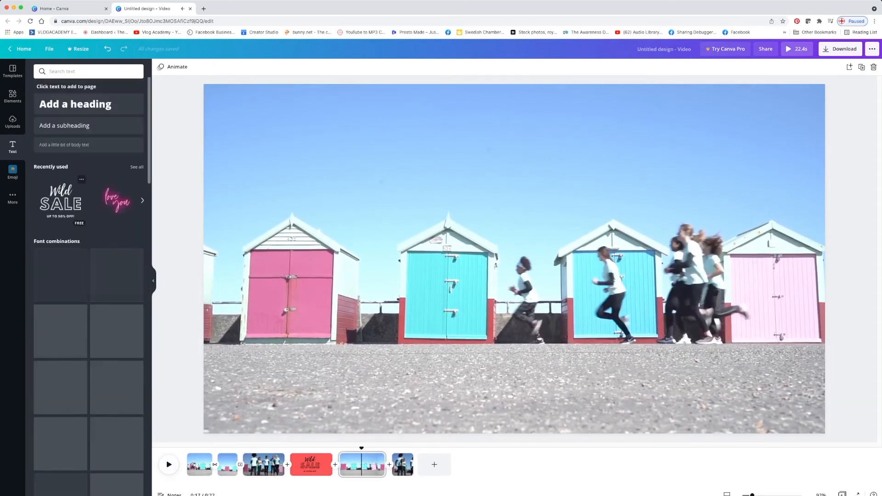
{"action": "left_click", "coordinate": [87, 105]}
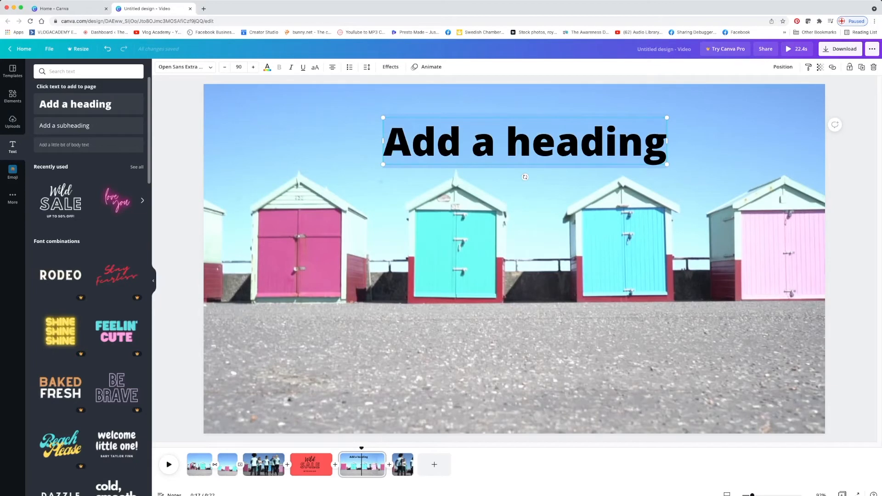
{"action": "type", "text": "THE"}
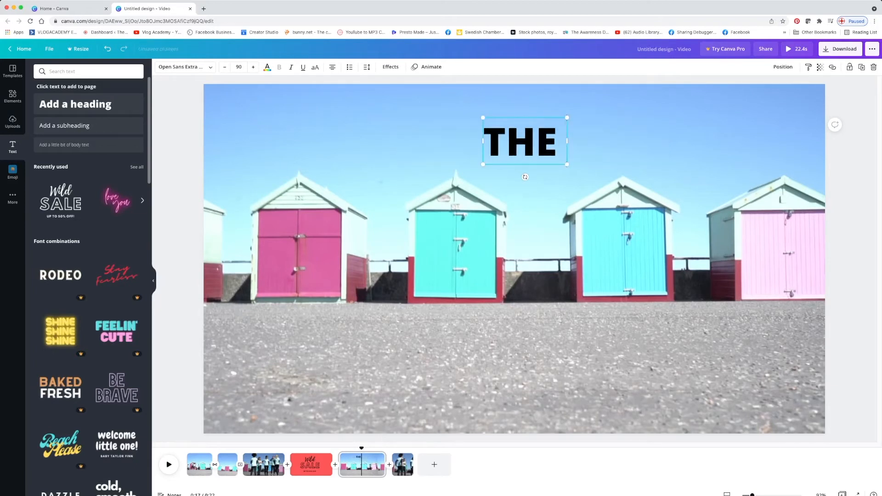
{"action": "type", "text": " VLOG ACADEMY"}
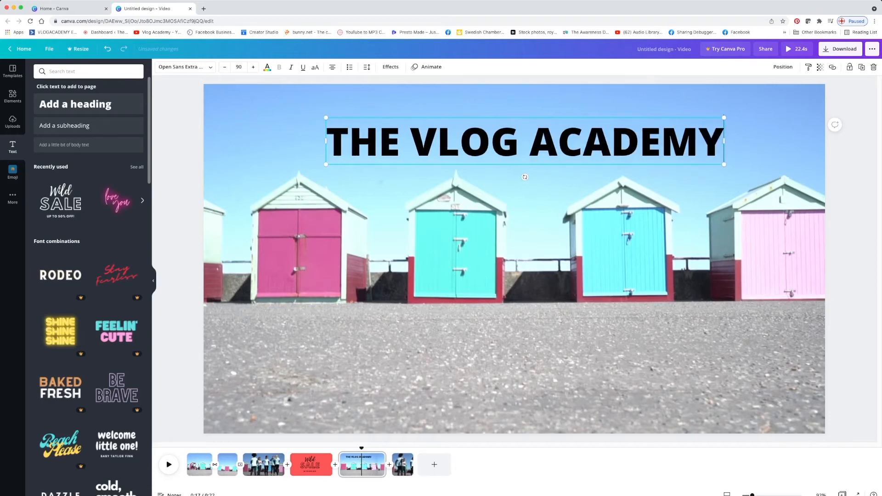
Change the beach-hut clip's heading to the Borsok font and centre it near the top of the frame.
{"action": "key", "text": "super+a"}
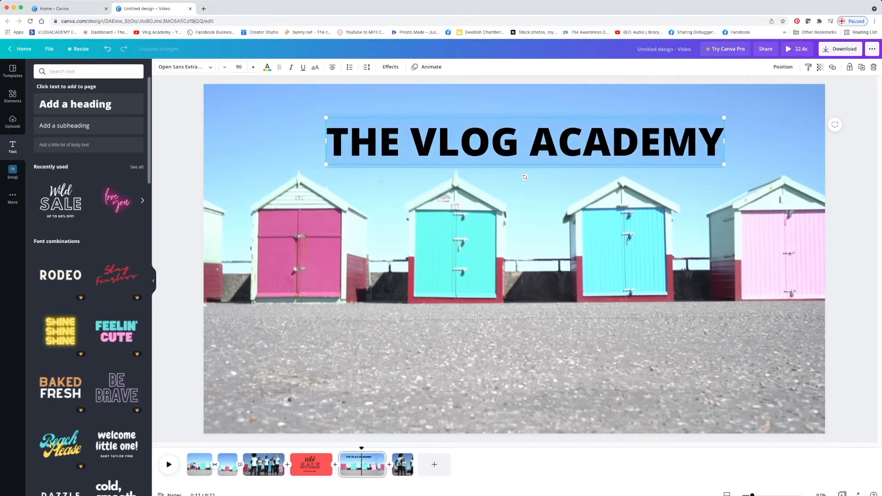
{"action": "left_click", "coordinate": [205, 67]}
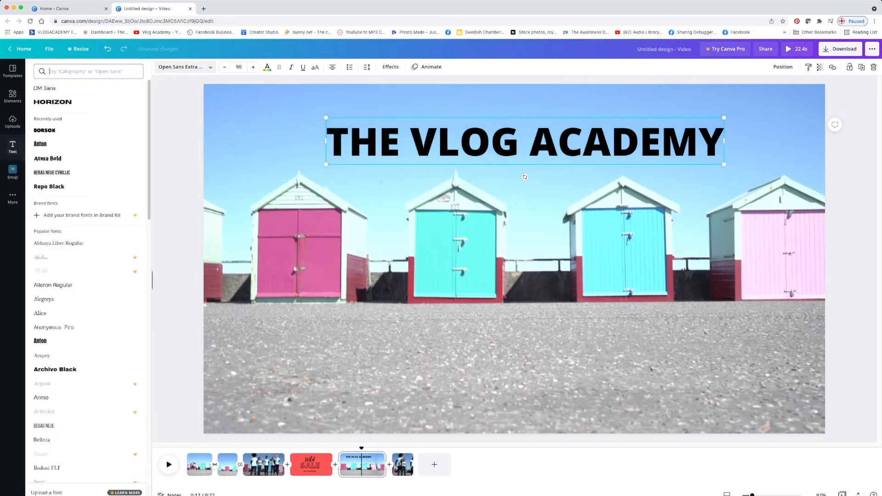
{"action": "left_click", "coordinate": [59, 159]}
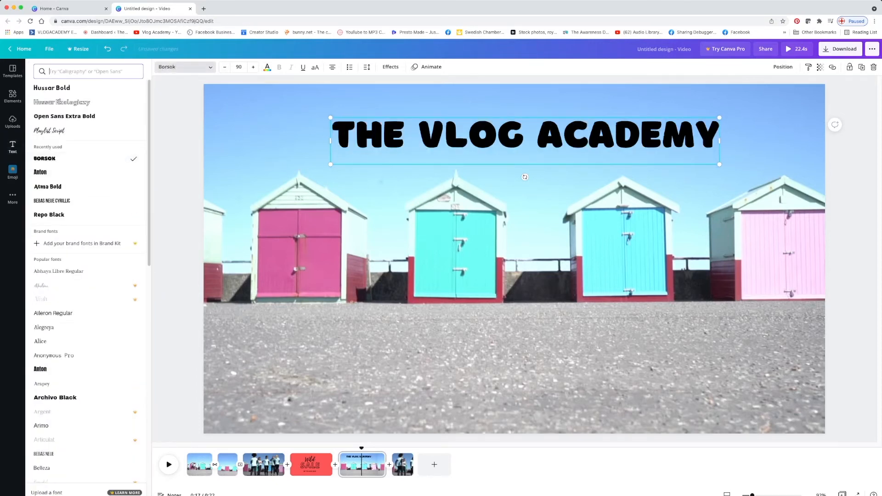
{"action": "mouse_move", "coordinate": [525, 138]}
{"action": "left_mouse_down"}
{"action": "mouse_move", "coordinate": [503, 135]}
{"action": "mouse_move", "coordinate": [515, 136]}
{"action": "mouse_move", "coordinate": [514, 266]}
{"action": "mouse_move", "coordinate": [512, 128]}
{"action": "left_mouse_up"}
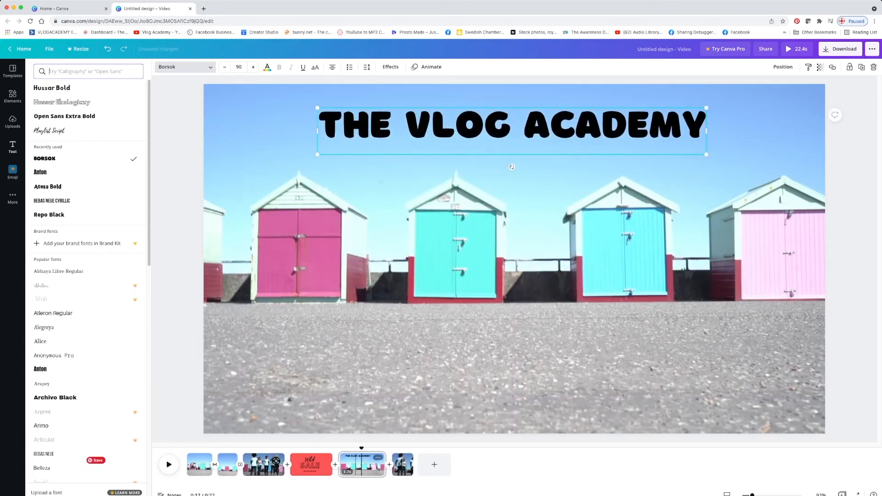
Replace the Wild SALE text on the red page with a heading reading "THE VLOG ACADEMY".
{"action": "left_click", "coordinate": [311, 465]}
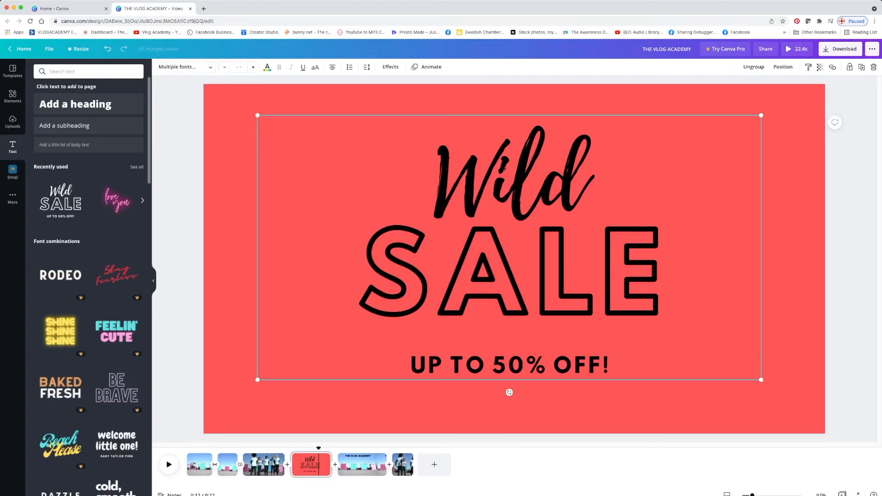
{"action": "key", "text": "Delete"}
{"action": "left_click", "coordinate": [75, 104]}
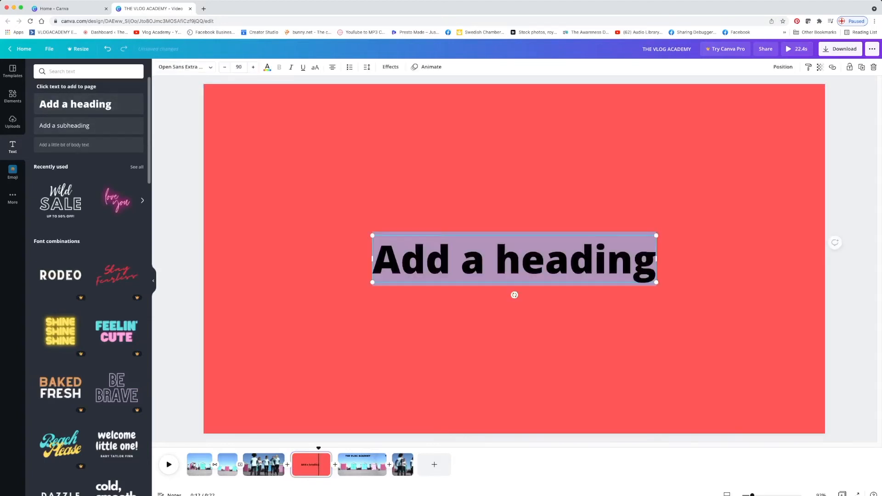
{"action": "type", "text": "THE VLOG"}
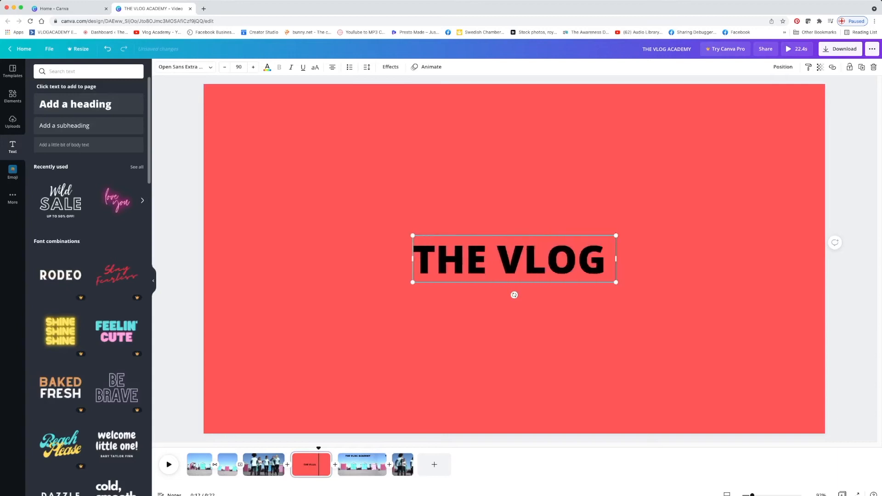
{"action": "type", "text": " ACADEMY"}
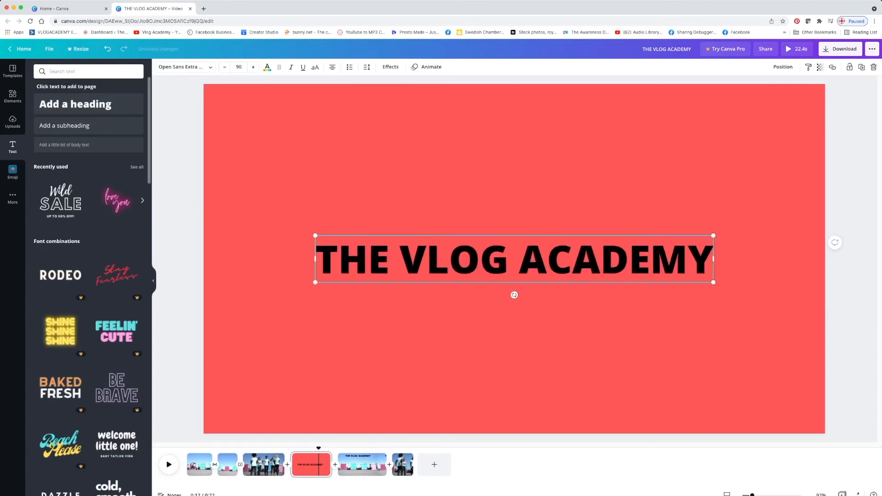
Change the text colour of the red page's heading to the light purple default color.
{"action": "mouse_move", "coordinate": [514, 258]}
{"action": "left_mouse_down"}
{"action": "mouse_move", "coordinate": [517, 235]}
{"action": "mouse_move", "coordinate": [514, 258]}
{"action": "left_mouse_up"}
{"action": "left_click_drag", "start_coordinate": [713, 259], "coordinate": [316, 259]}
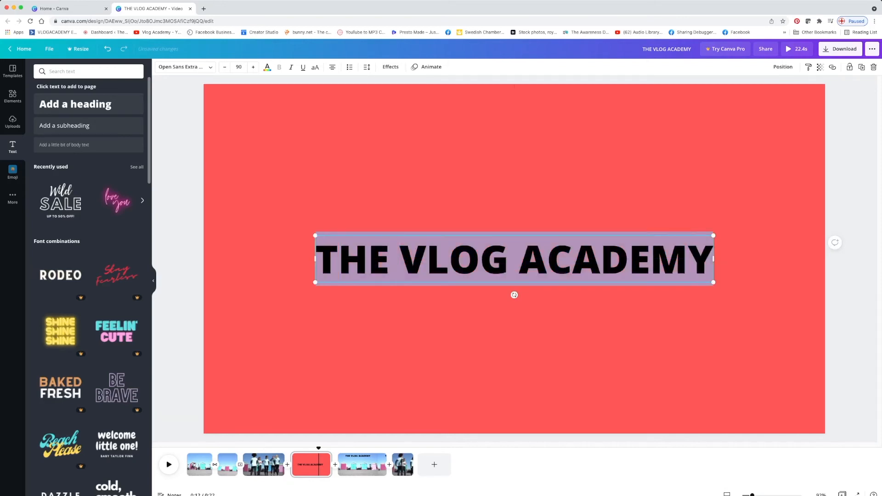
{"action": "left_click", "coordinate": [711, 259]}
{"action": "left_click", "coordinate": [338, 259]}
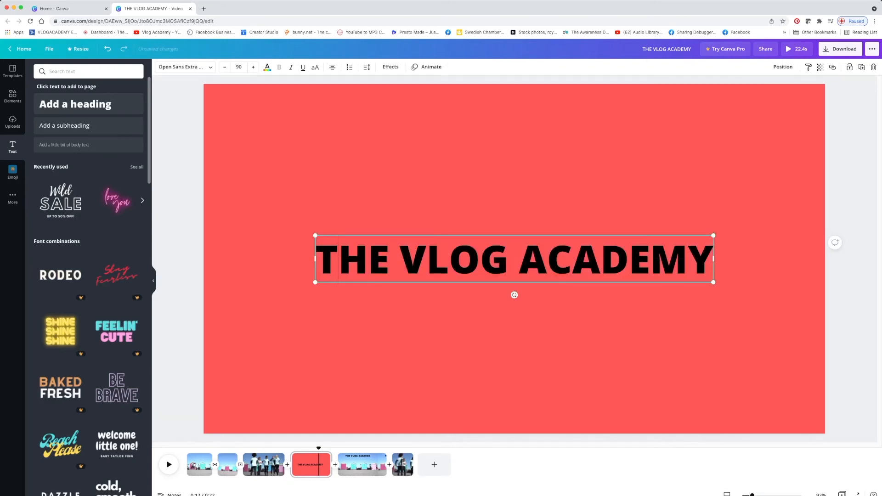
{"action": "left_click_drag", "start_coordinate": [713, 260], "coordinate": [316, 259]}
{"action": "left_click", "coordinate": [267, 67]}
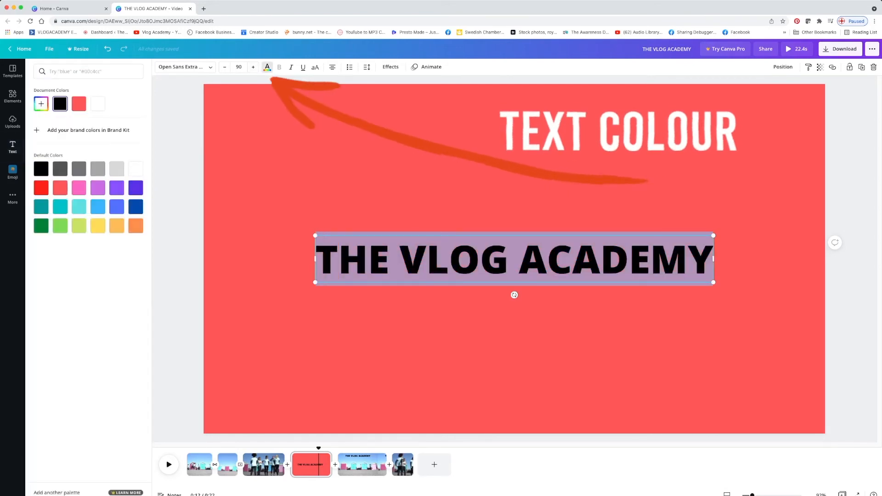
{"action": "left_click", "coordinate": [98, 187]}
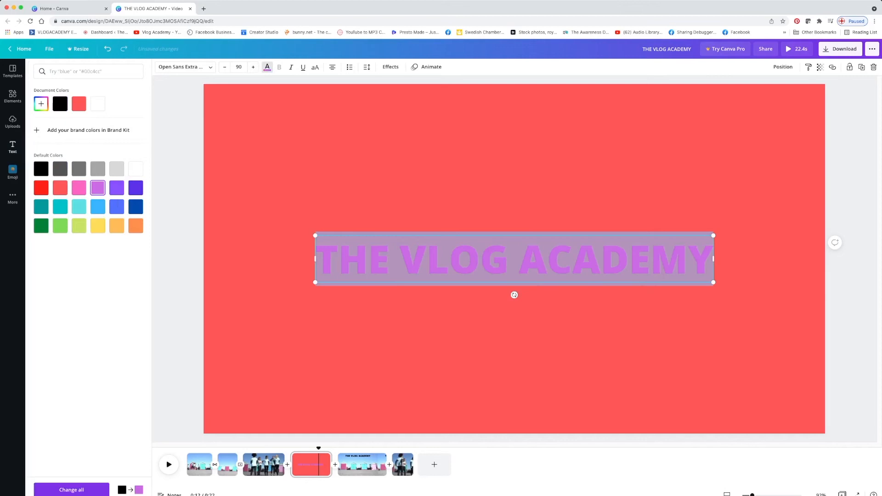
{"action": "left_click", "coordinate": [267, 67]}
{"action": "left_click", "coordinate": [441, 174]}
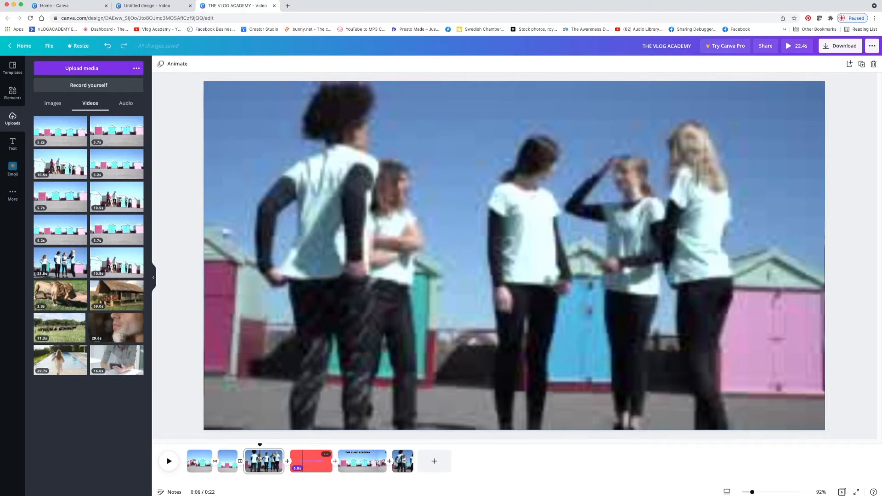
Insert the uploaded The Vlog Academy logo image with the dark blue background on the red page.
{"action": "left_click", "coordinate": [303, 462]}
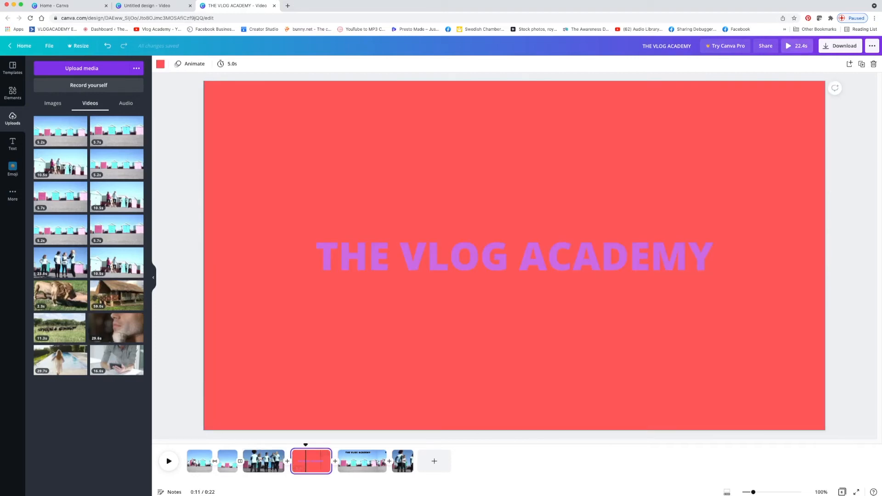
{"action": "left_click", "coordinate": [514, 256]}
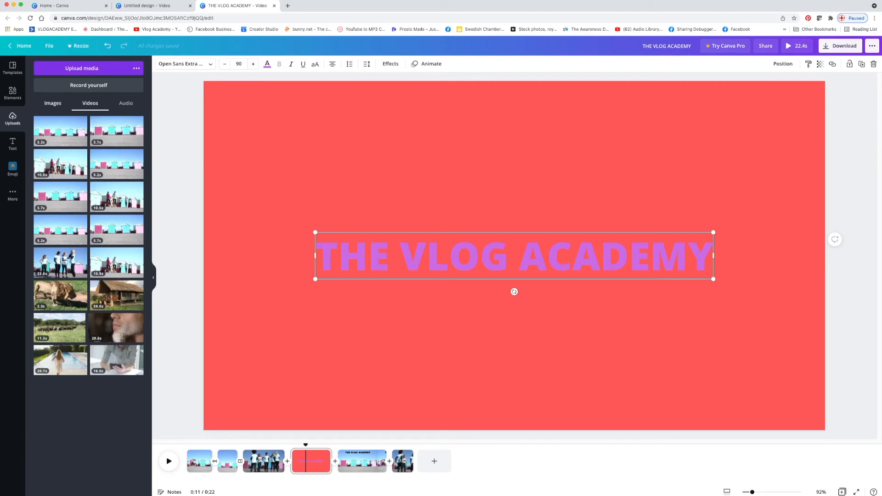
{"action": "left_click", "coordinate": [52, 103]}
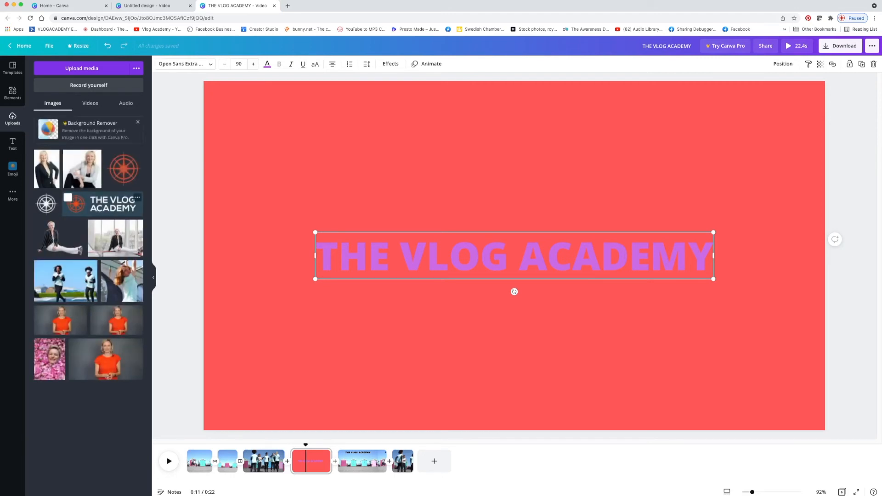
{"action": "left_click", "coordinate": [103, 203]}
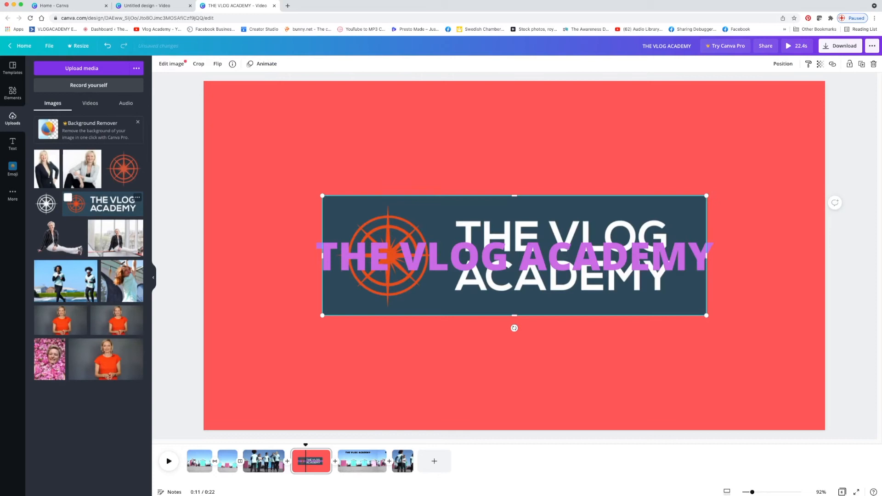
Move the logo to the red page's upper-left corner, flush with the left edge, and shrink it to about half its size.
{"action": "left_click", "coordinate": [515, 256]}
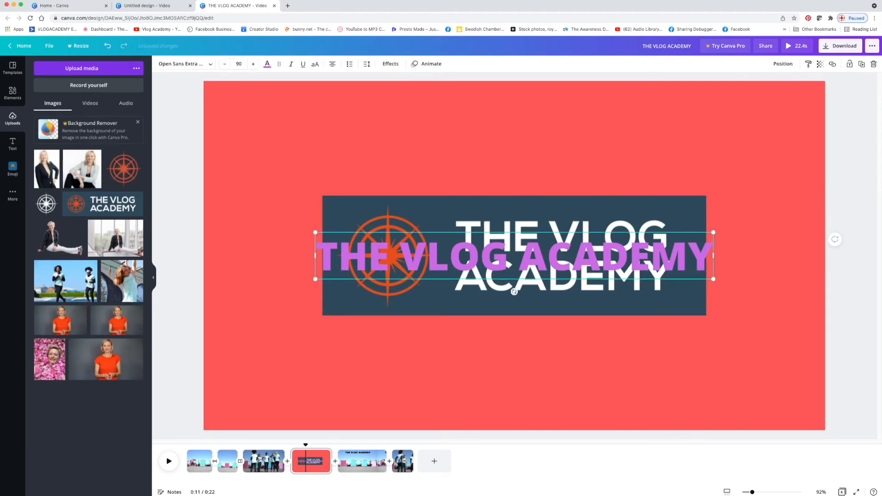
{"action": "left_click", "coordinate": [560, 300]}
{"action": "left_click_drag", "start_coordinate": [561, 300], "coordinate": [442, 200]}
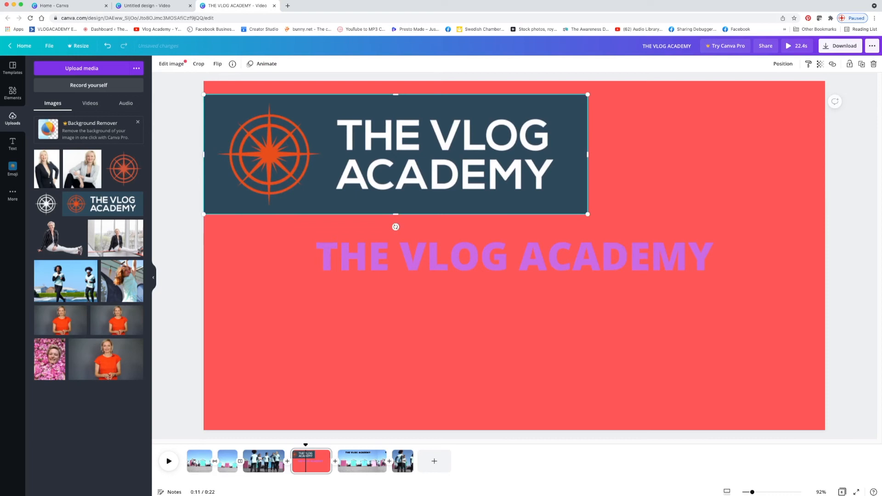
{"action": "left_click_drag", "start_coordinate": [587, 94], "coordinate": [410, 150]}
{"action": "left_click_drag", "start_coordinate": [340, 180], "coordinate": [340, 129]}
{"action": "left_click_drag", "start_coordinate": [410, 99], "coordinate": [390, 105]}
{"action": "mouse_move", "coordinate": [340, 133]}
{"action": "left_mouse_down"}
{"action": "mouse_move", "coordinate": [566, 138]}
{"action": "mouse_move", "coordinate": [362, 117]}
{"action": "mouse_move", "coordinate": [339, 128]}
{"action": "left_mouse_up"}
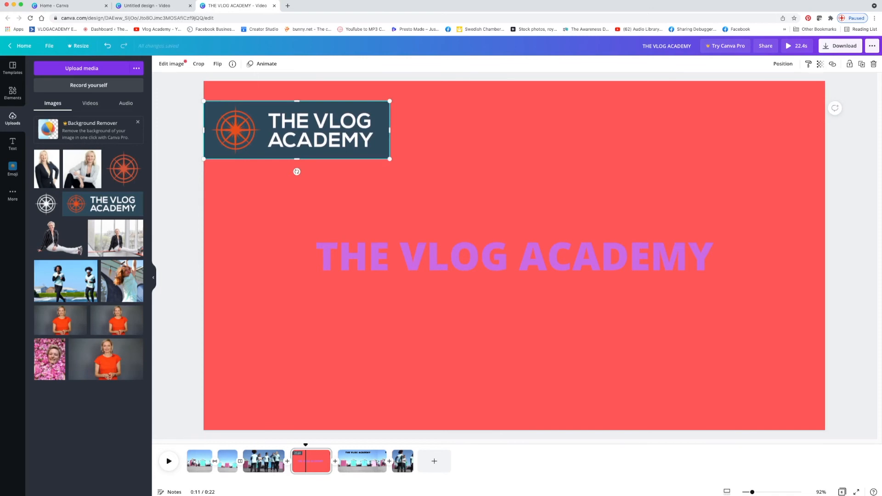
{"action": "left_click", "coordinate": [178, 184]}
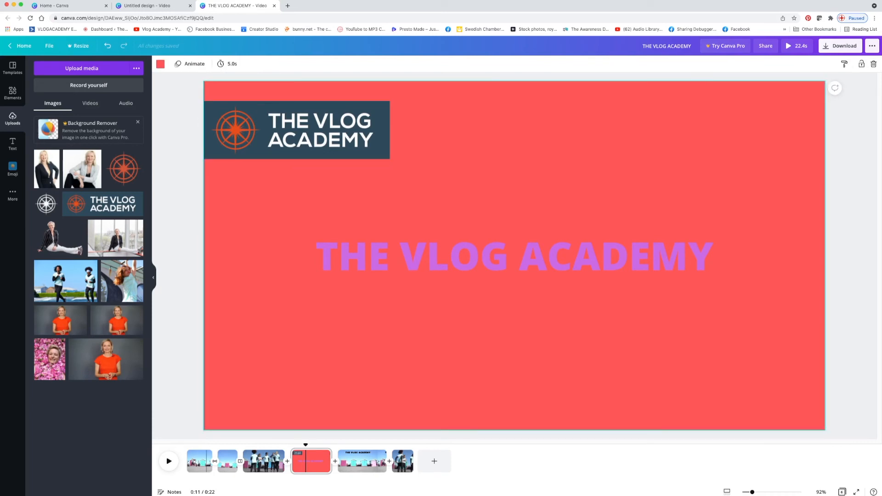
Insert The Vlog Academy logo with the dark blue background on the first clip, flush left near the upper edge, and enlarge it slightly.
{"action": "left_click", "coordinate": [201, 460]}
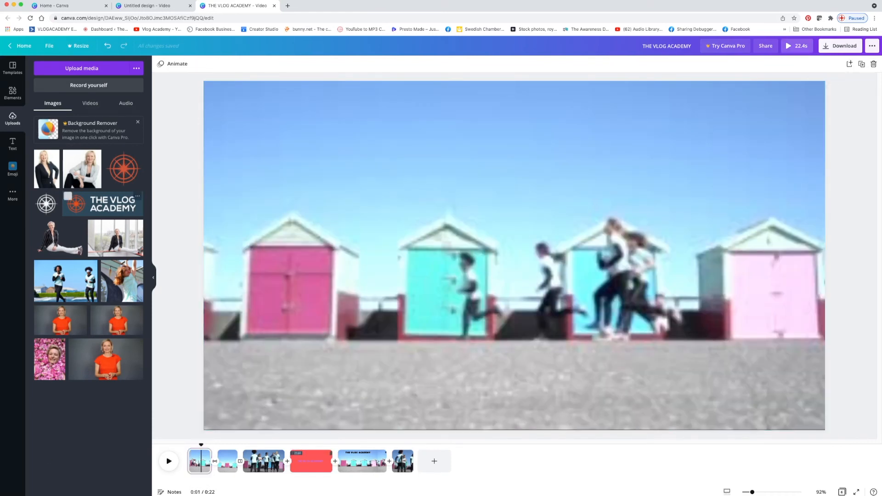
{"action": "left_click", "coordinate": [103, 203]}
{"action": "left_click_drag", "start_coordinate": [514, 256], "coordinate": [297, 131]}
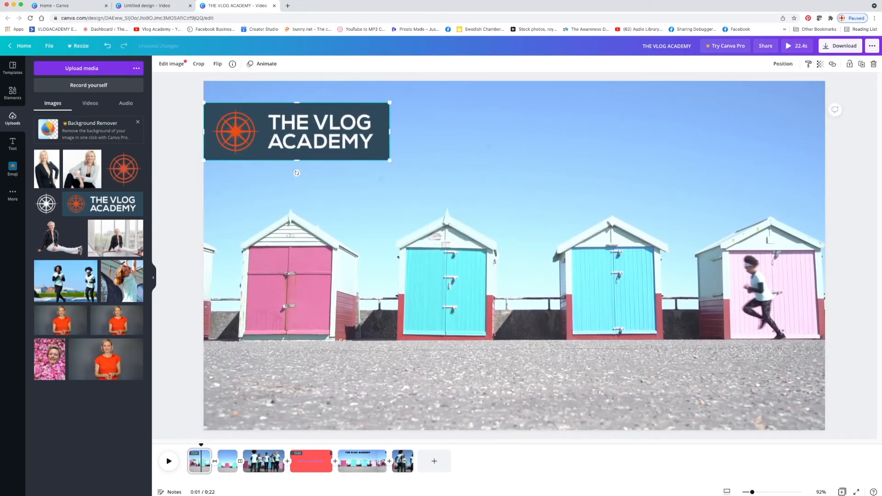
{"action": "left_click_drag", "start_coordinate": [389, 103], "coordinate": [399, 100]}
{"action": "left_click_drag", "start_coordinate": [301, 130], "coordinate": [302, 122]}
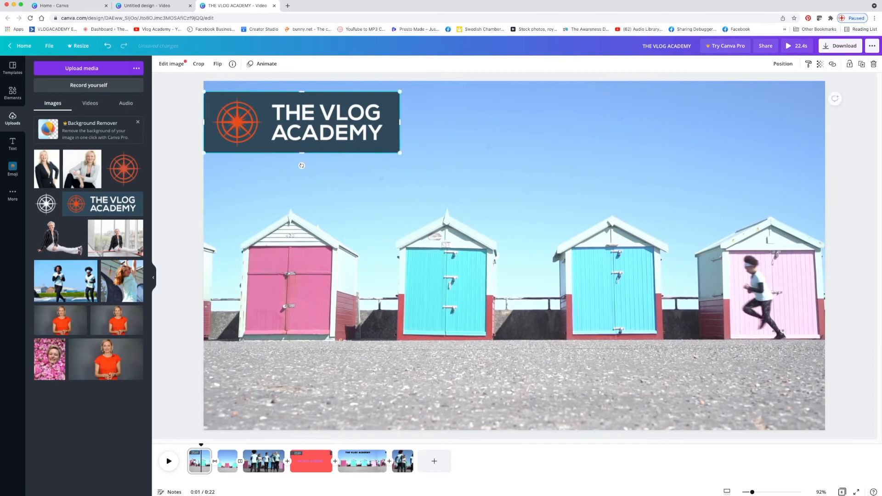
Insert the uploaded orange compass logo on the first clip and move it to the clip's upper-right corner.
{"action": "left_click", "coordinate": [110, 156]}
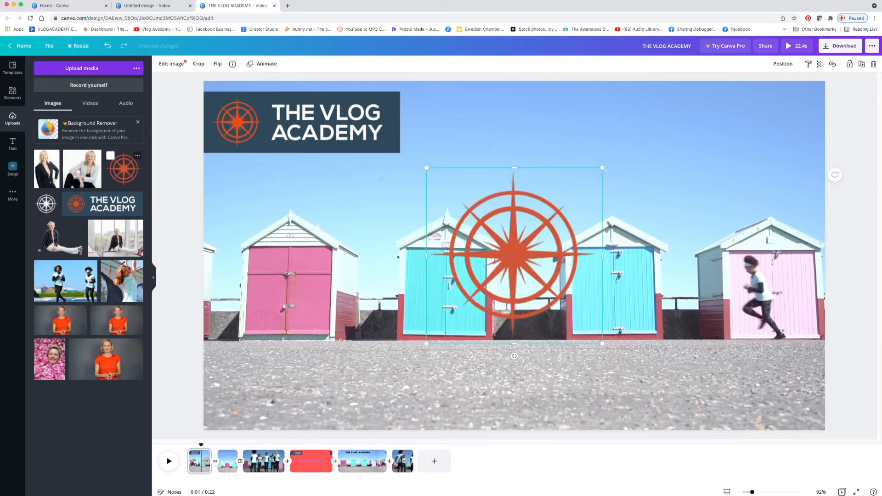
{"action": "left_click_drag", "start_coordinate": [514, 255], "coordinate": [740, 149]}
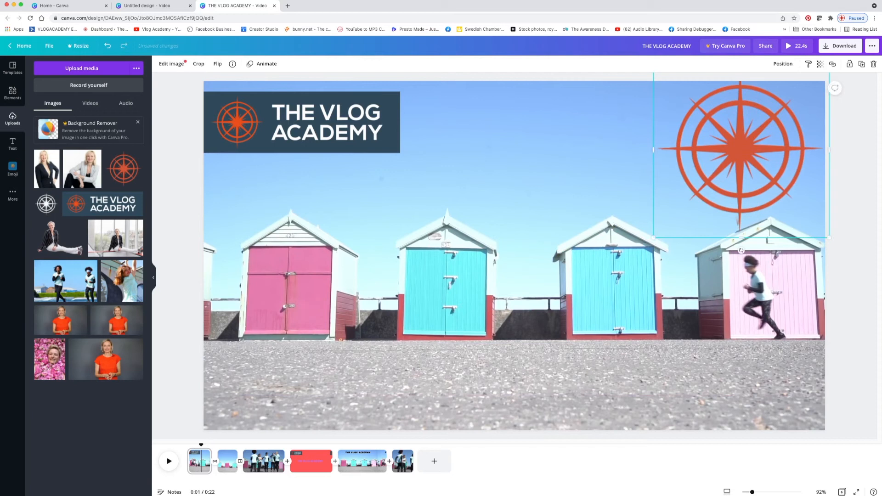
Try the uploaded portrait with the grey background on the first clip and delete it again.
{"action": "left_click", "coordinate": [59, 322]}
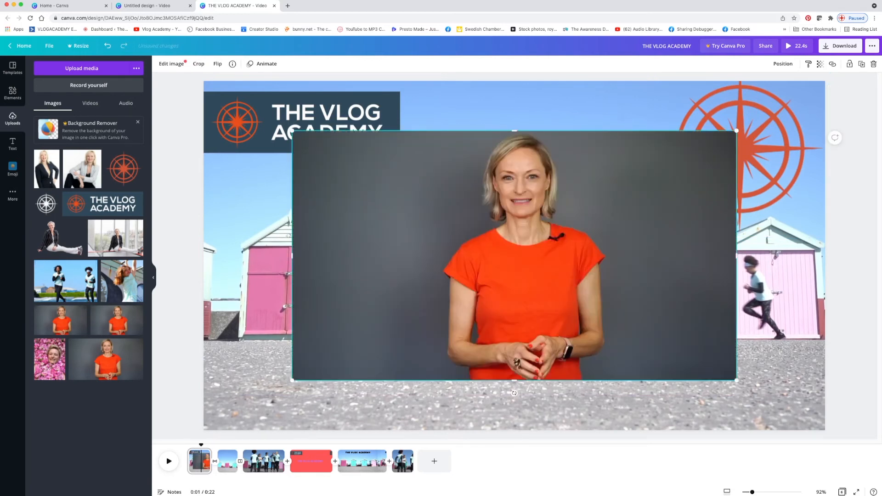
{"action": "key", "text": "Delete"}
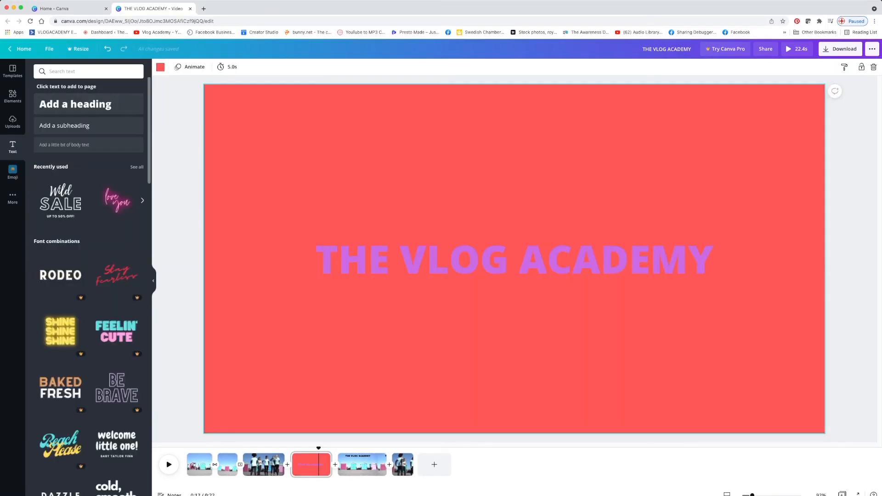
Add the uploaded Sea Vacation Atmosphere (Loop 1) audio track to the video, starting at the first clip.
{"action": "left_click", "coordinate": [12, 119]}
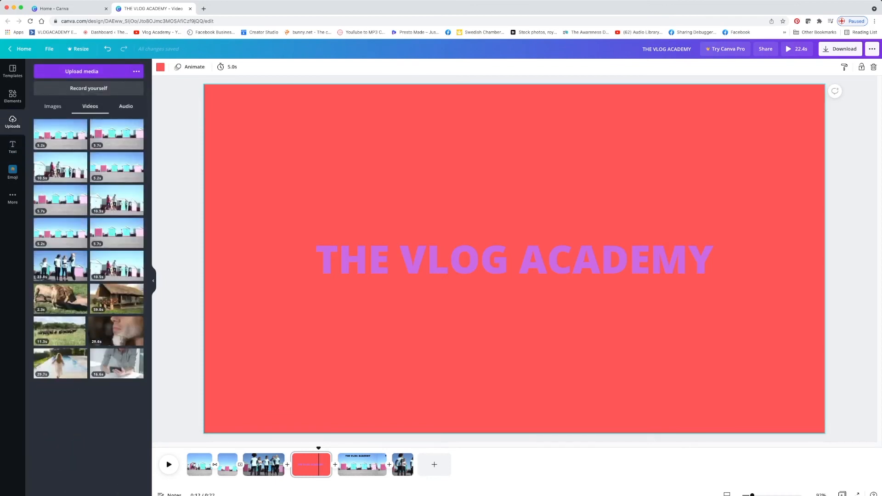
{"action": "left_click", "coordinate": [125, 106]}
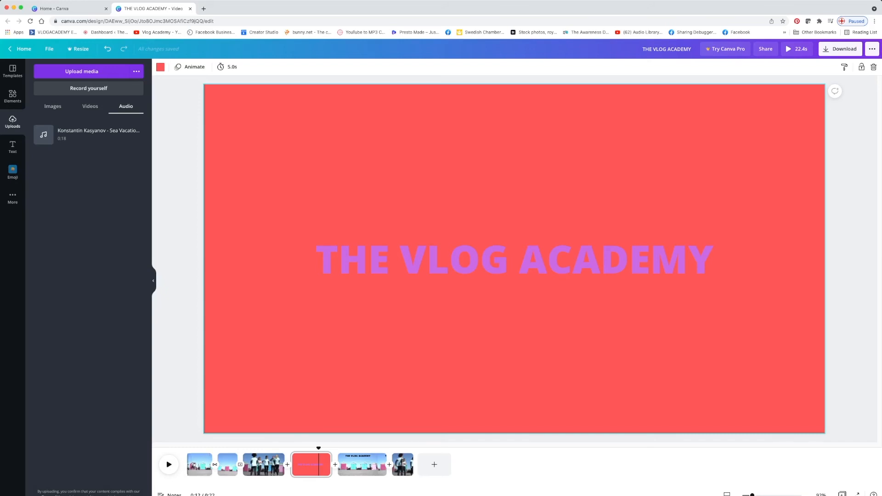
{"action": "left_click", "coordinate": [199, 464]}
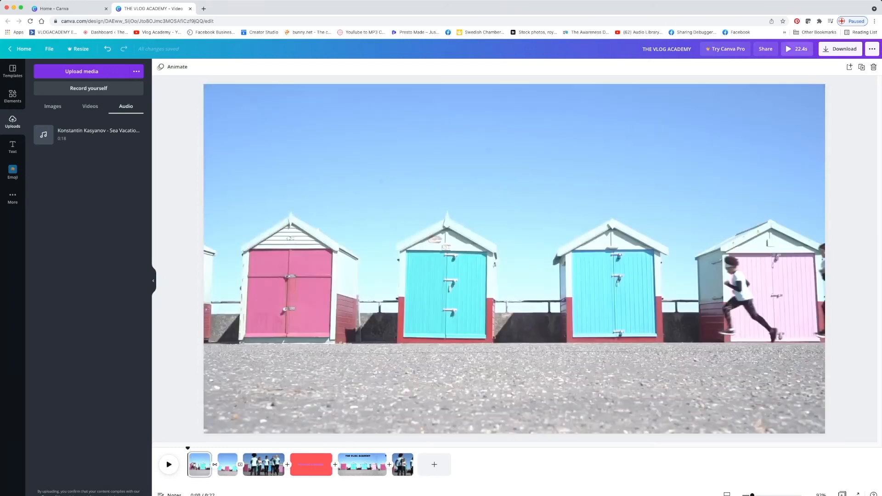
{"action": "left_click", "coordinate": [43, 134]}
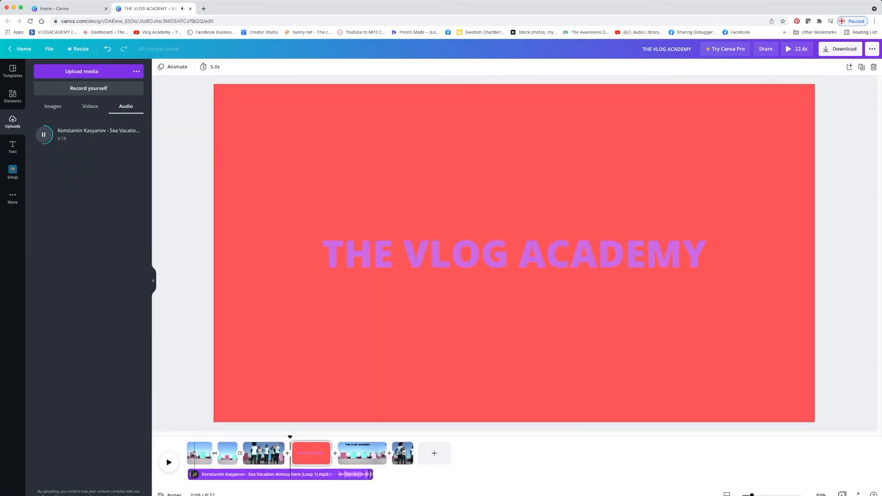
Try shifting the music track to line up with the end of the video, and move it back to the start.
{"action": "left_click_drag", "start_coordinate": [275, 474], "coordinate": [321, 474]}
{"action": "mouse_move", "coordinate": [412, 474]}
{"action": "left_mouse_down"}
{"action": "mouse_move", "coordinate": [285, 474]}
{"action": "mouse_move", "coordinate": [413, 474]}
{"action": "left_mouse_up"}
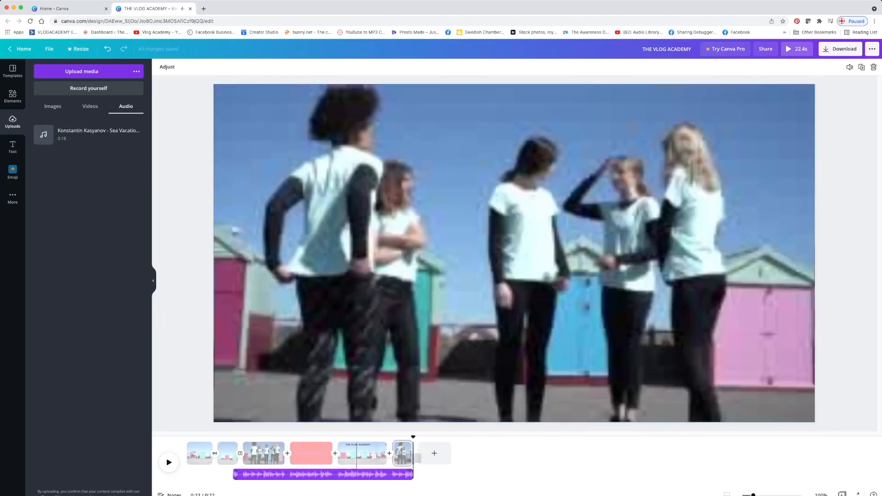
{"action": "left_click_drag", "start_coordinate": [235, 475], "coordinate": [235, 474]}
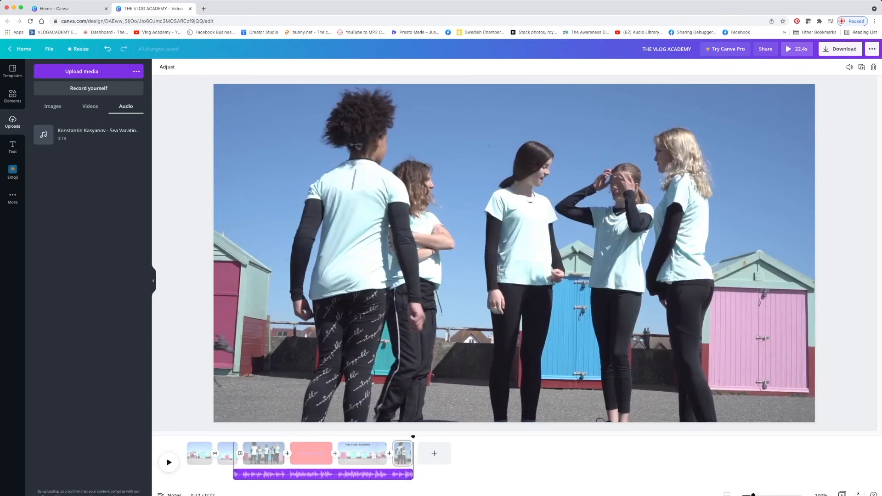
{"action": "left_click_drag", "start_coordinate": [283, 474], "coordinate": [233, 474]}
Play the video from the beginning through the third clip to check it together with the music.
{"action": "left_click", "coordinate": [168, 463]}
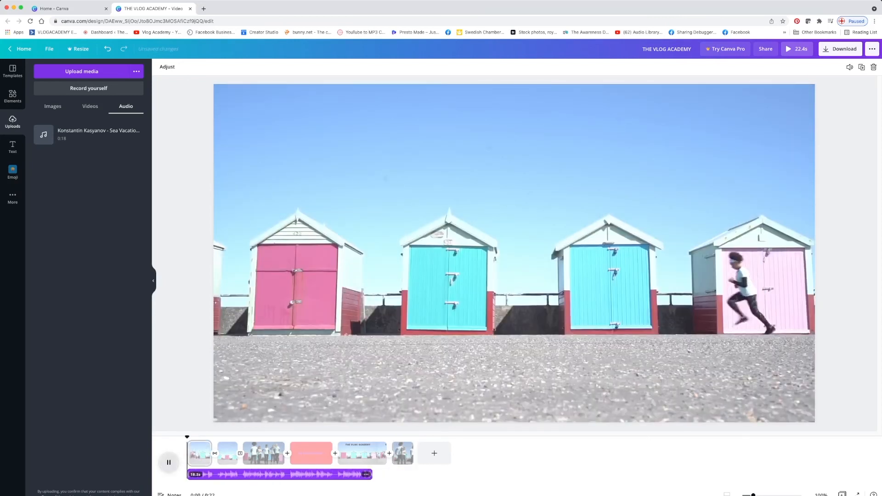
{"action": "key", "text": "space"}
{"action": "left_click_drag", "start_coordinate": [199, 437], "coordinate": [187, 437]}
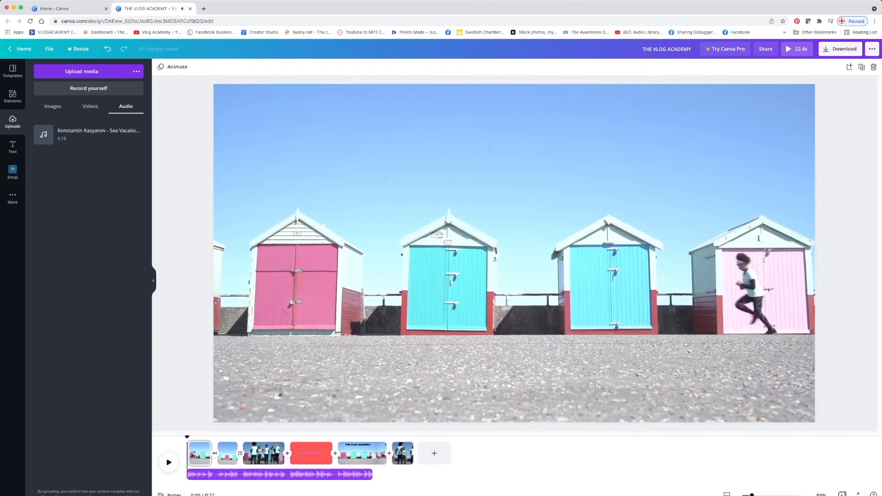
{"action": "left_click", "coordinate": [168, 462]}
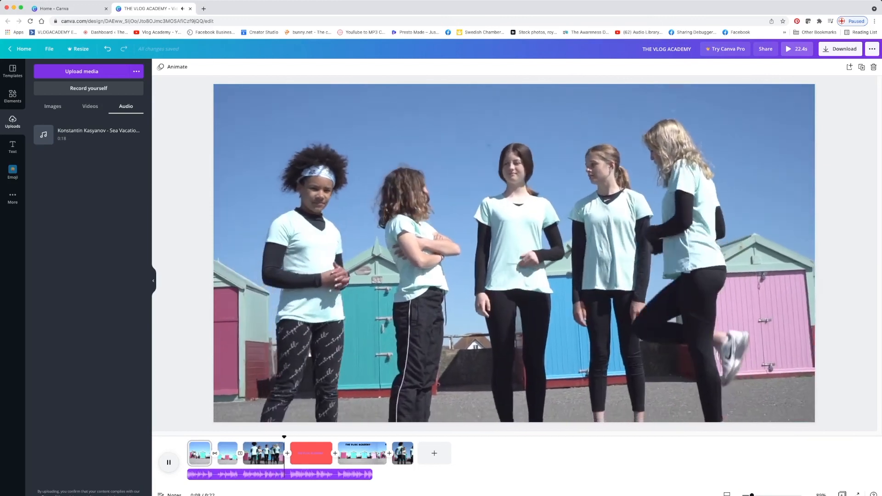
{"action": "key", "text": "space"}
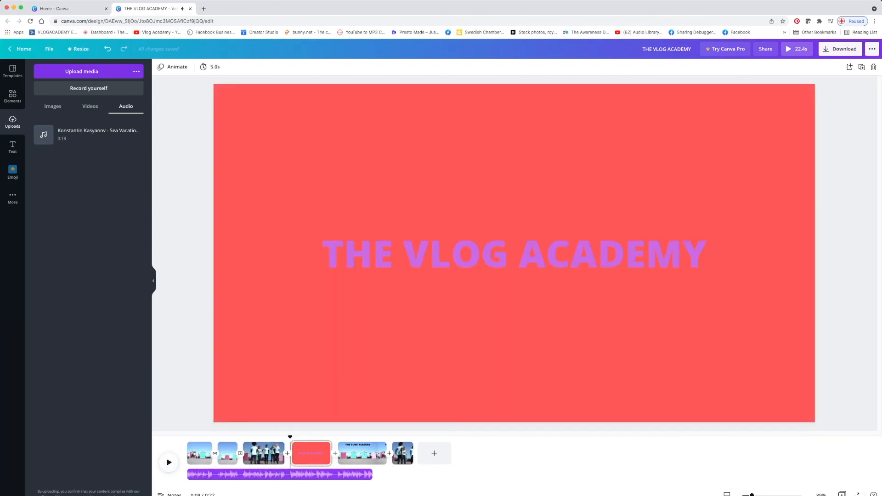